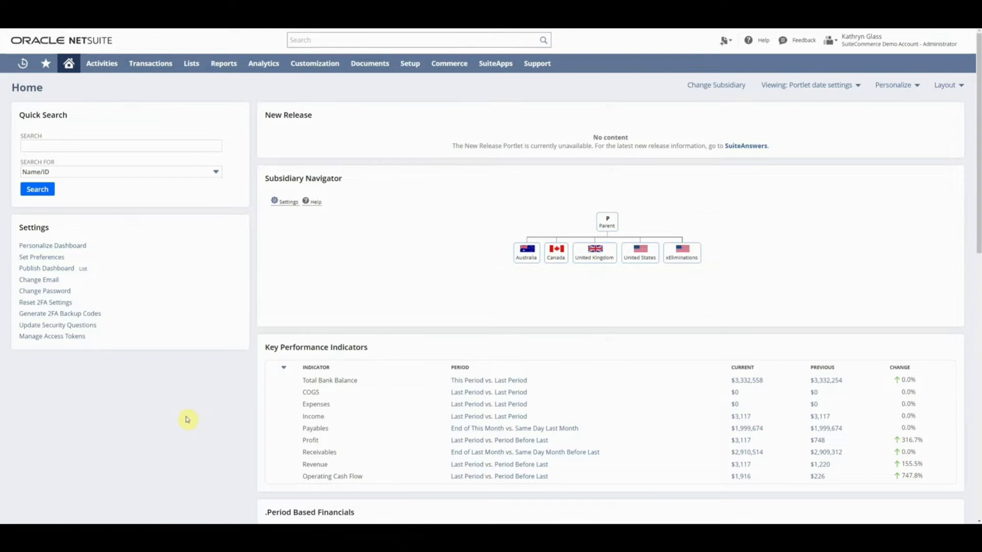
Step: Open the list of hosting domains and start a new domain record
mouse_move(465, 61)
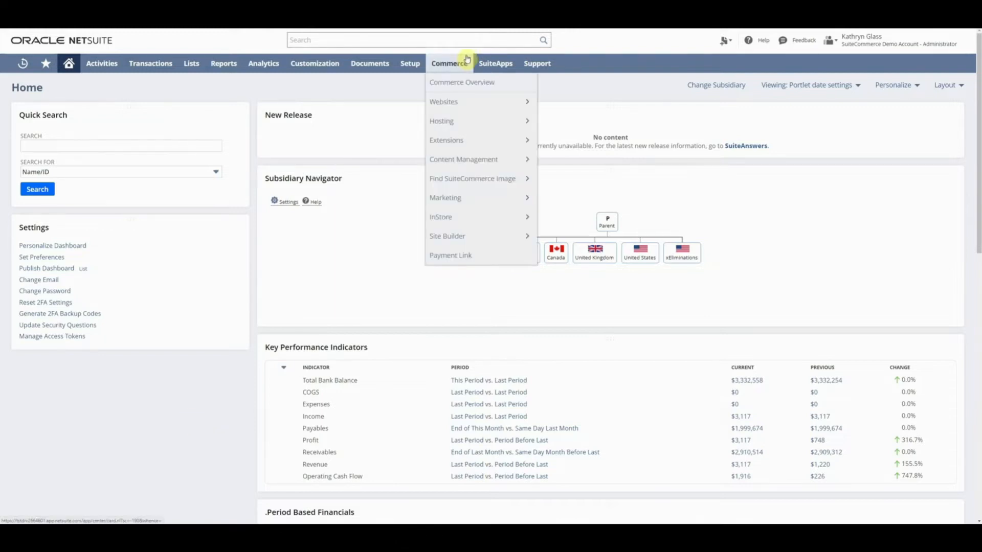
mouse_move(471, 123)
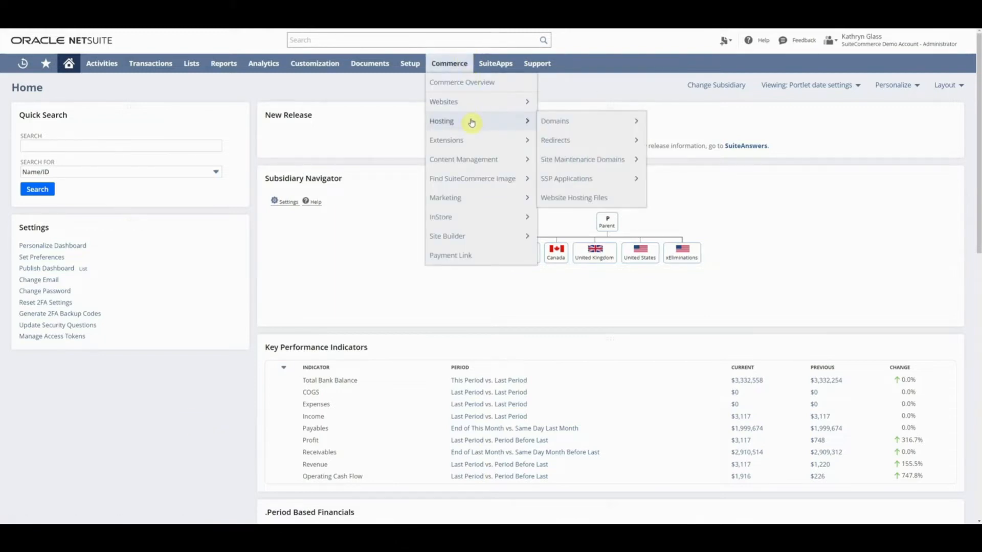
click(572, 125)
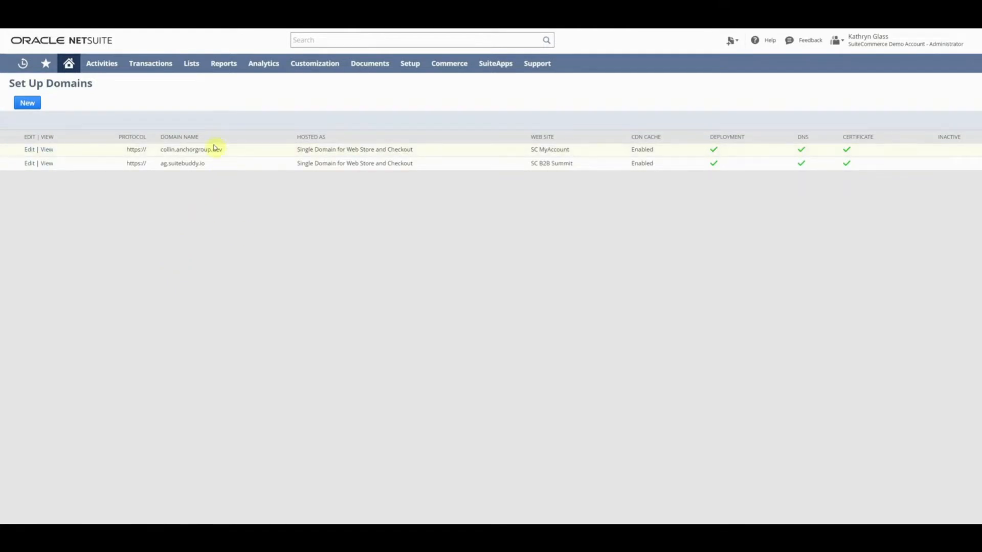
click(28, 104)
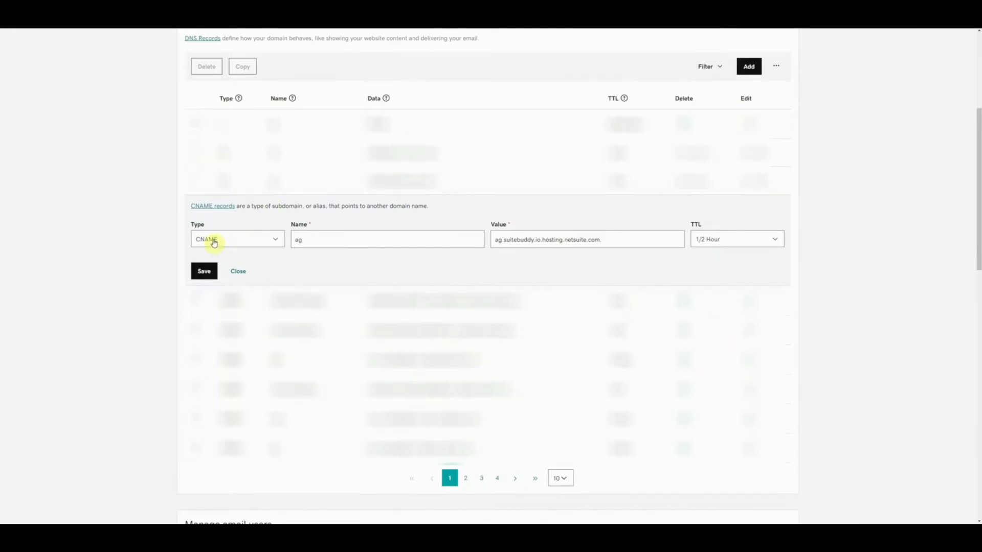
Step: In the DNS provider's record editor, check the CNAME record's name and value and set its TTL to 1/2 Hour
drag(293, 244, 325, 251)
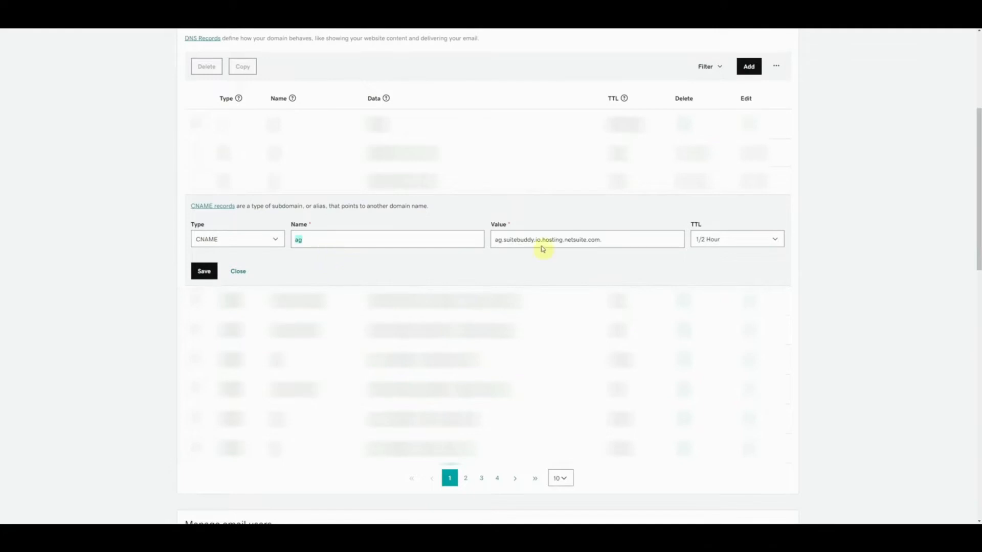
click(570, 237)
click(608, 237)
drag(608, 237, 482, 240)
click(729, 236)
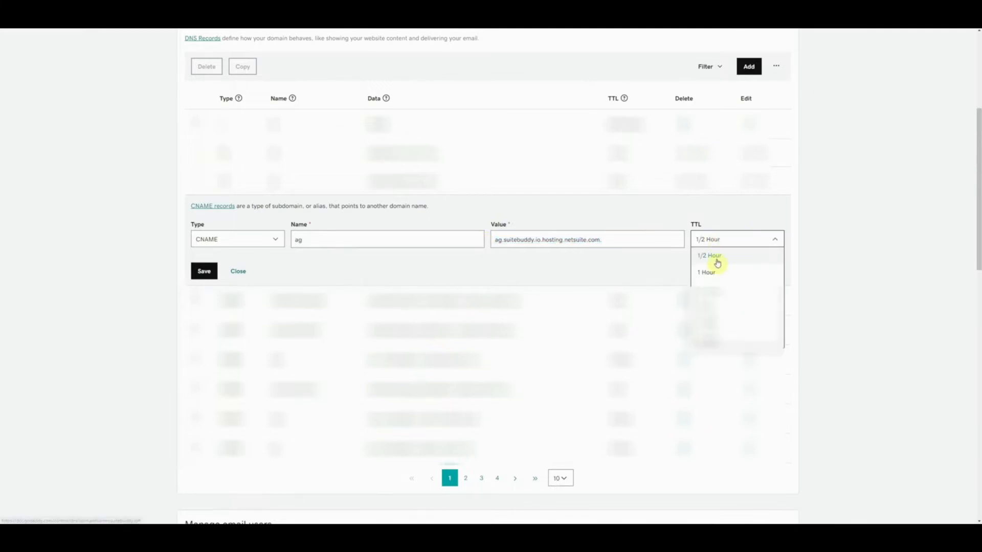
click(710, 258)
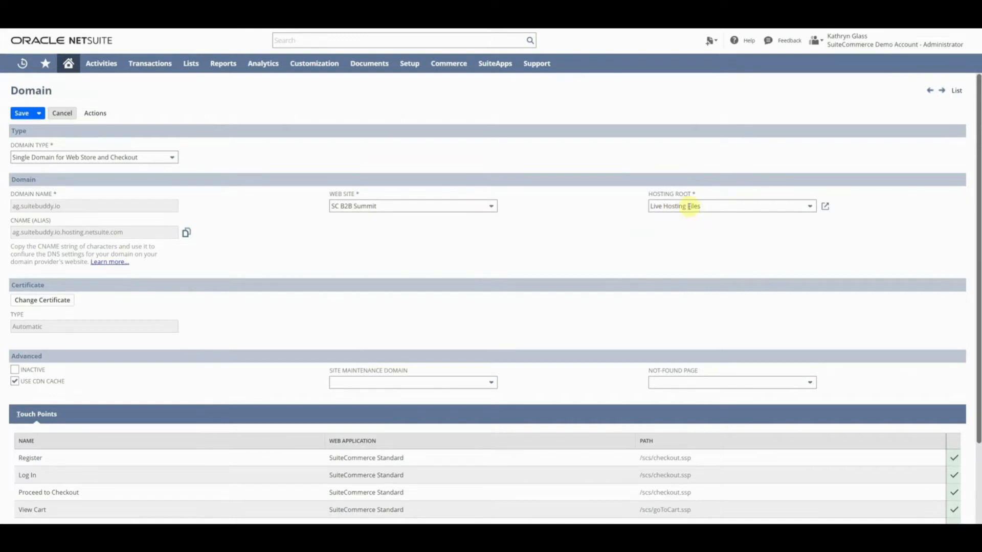
Step: Review the domain record's touch points and open the Live Hosting Files folder among the website hosting files
scroll(143, 244, down, 2)
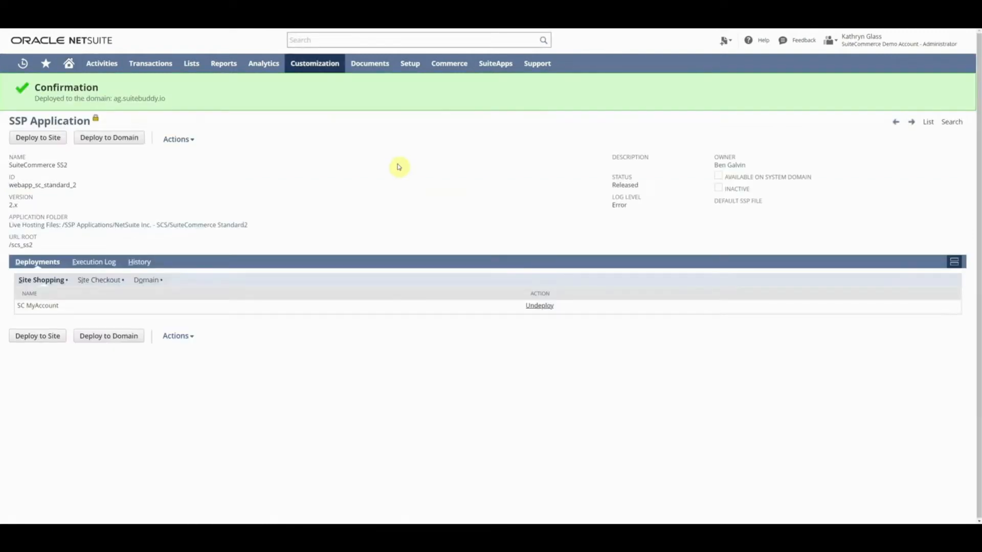
mouse_move(455, 64)
mouse_move(469, 135)
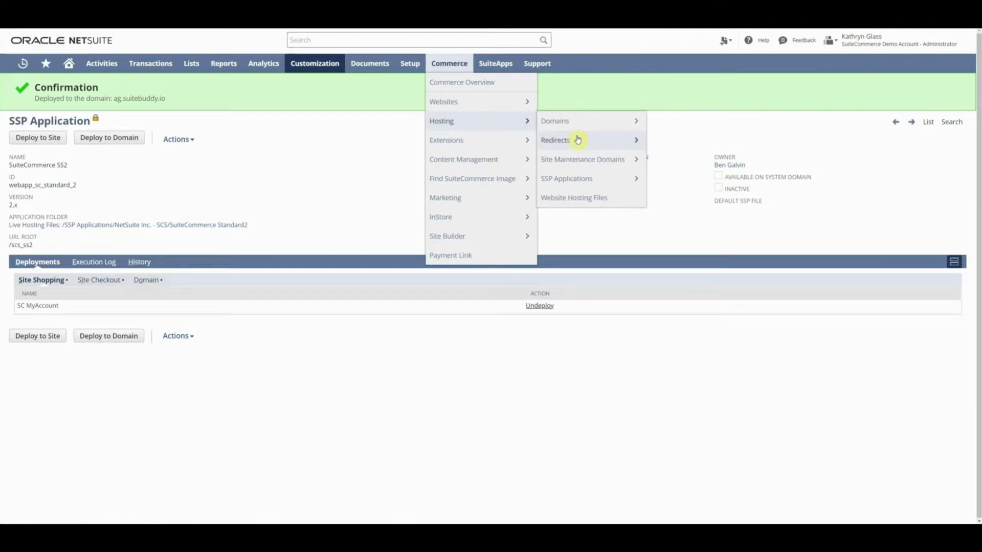
click(581, 200)
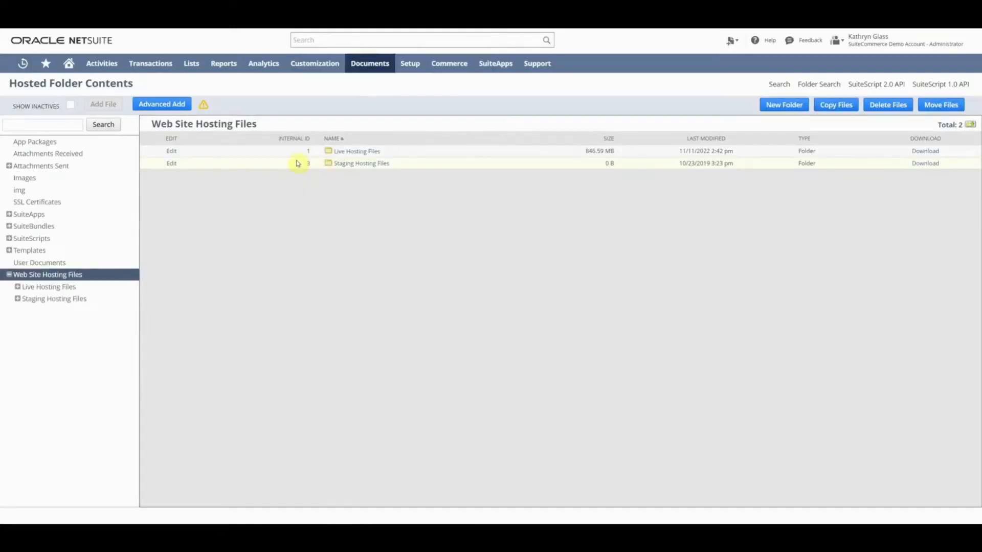
click(364, 151)
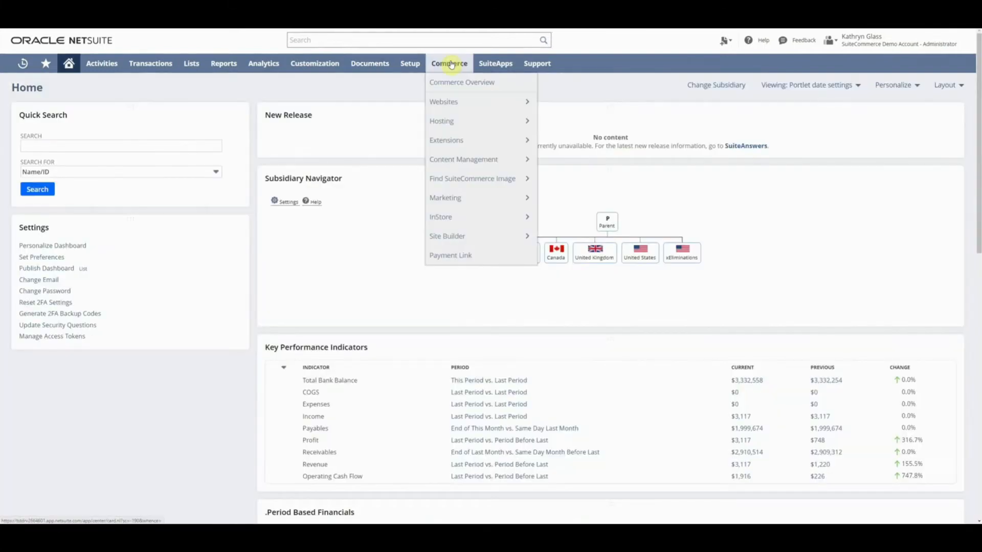
Step: Check the primary domain and type of SC B2B Summit in the websites list and open that website for editing
mouse_move(476, 101)
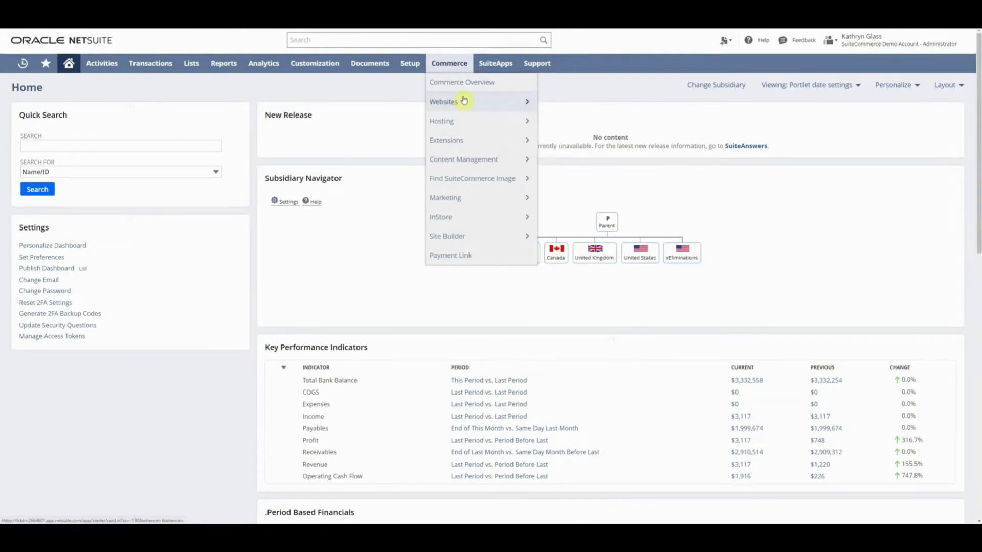
click(565, 121)
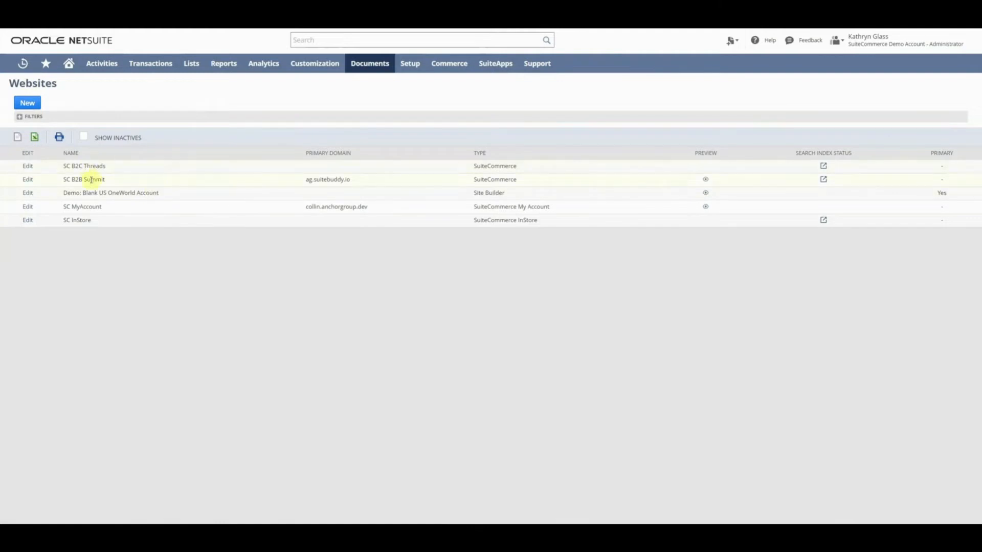
drag(298, 182, 386, 182)
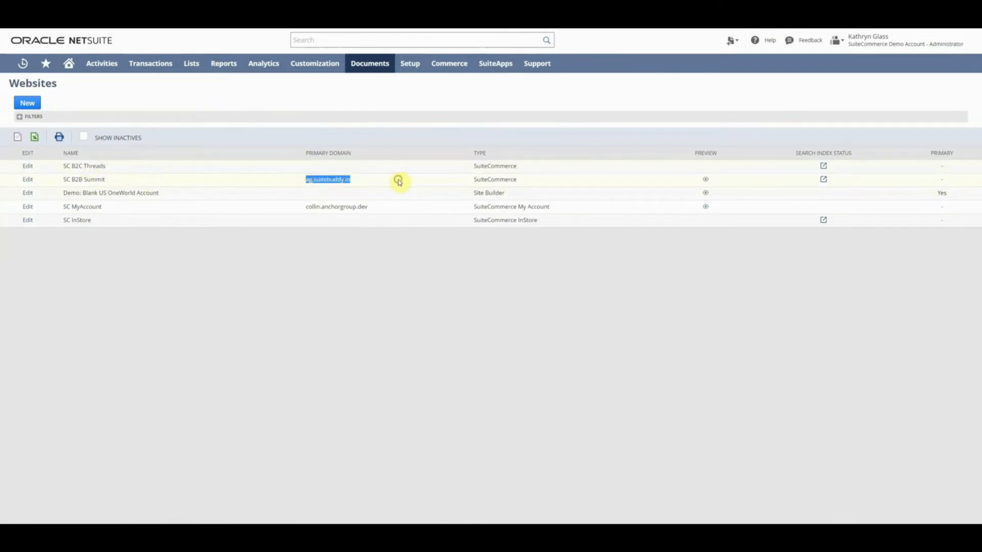
drag(469, 180, 528, 181)
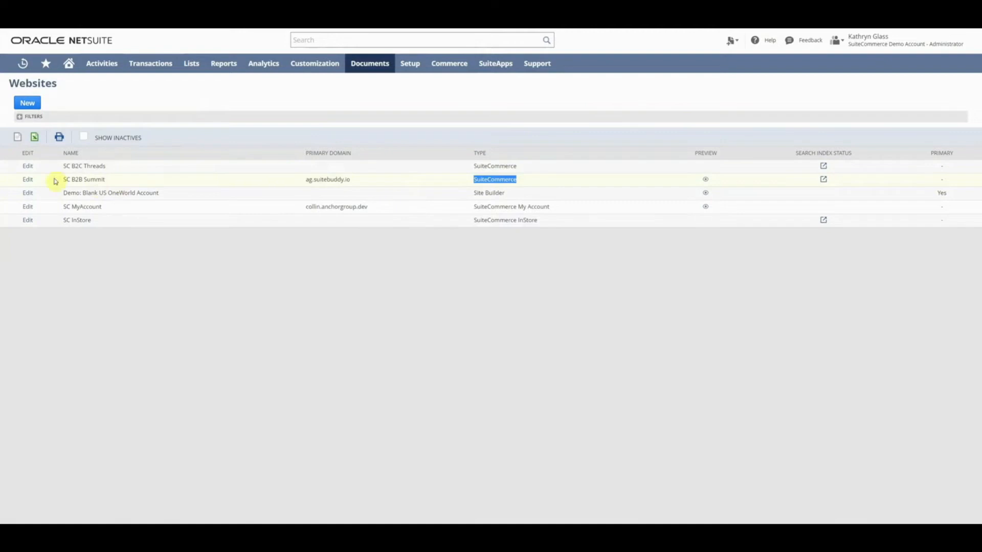
click(29, 180)
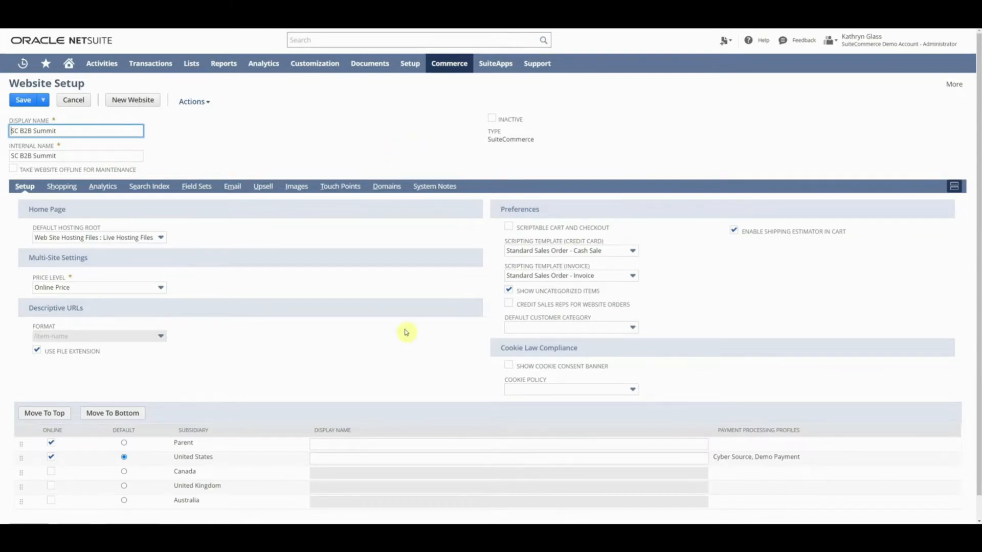
Step: Try enabling the cookie consent banner for the website and view its cookie policy choices
scroll(406, 333, down, 1)
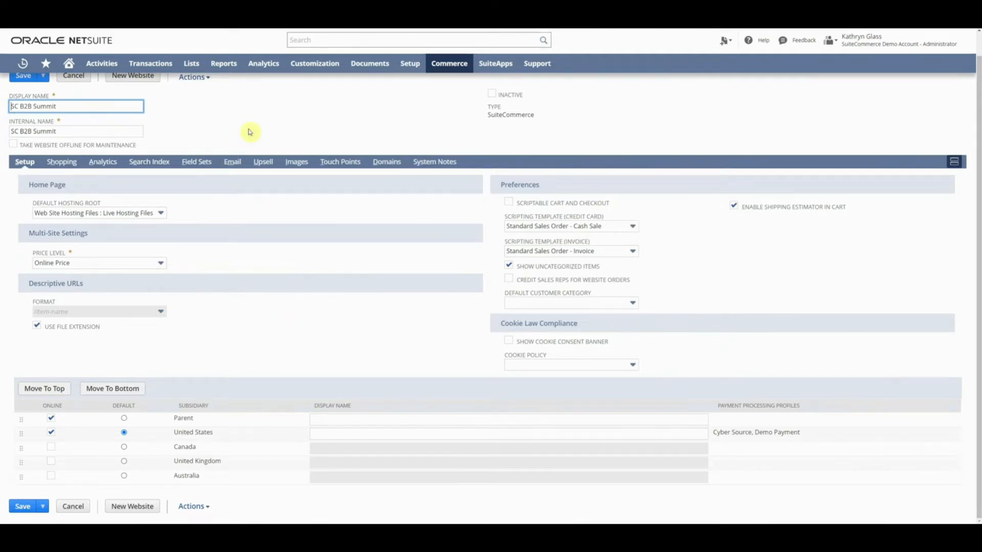
click(306, 313)
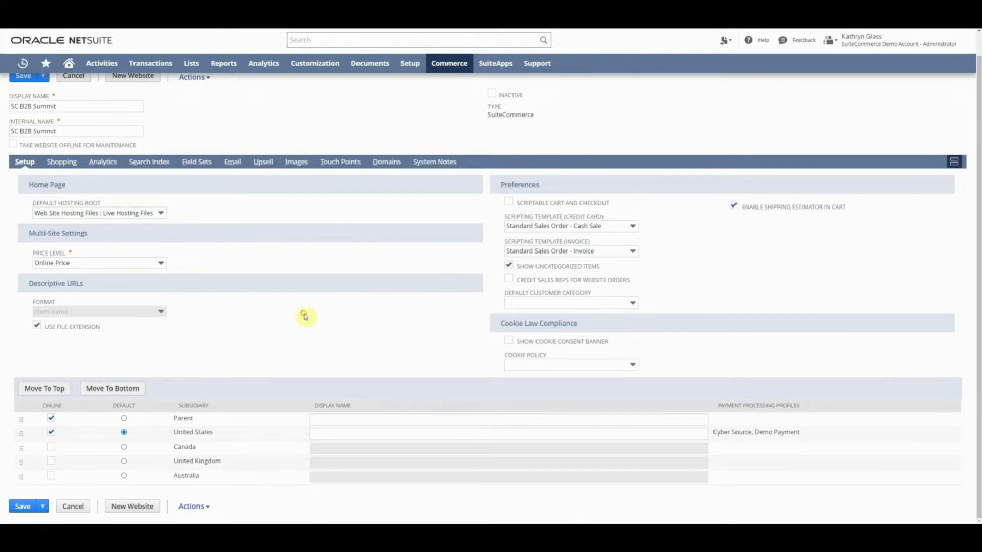
click(509, 343)
click(575, 364)
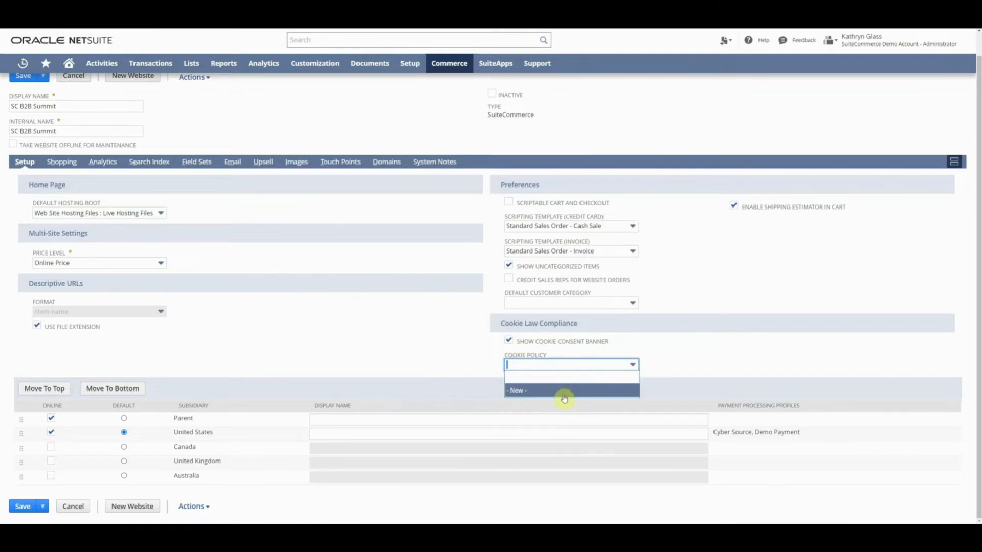
click(404, 340)
click(508, 341)
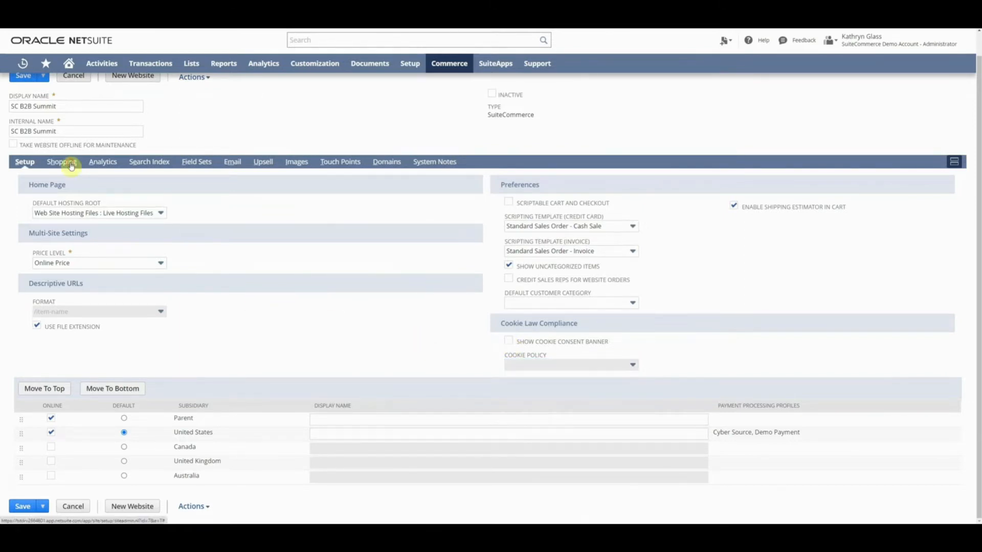
Step: Review the website's shopping settings, including the choices for shopping cart sharing mode and type of customer registration
click(71, 164)
scroll(324, 266, down, 3)
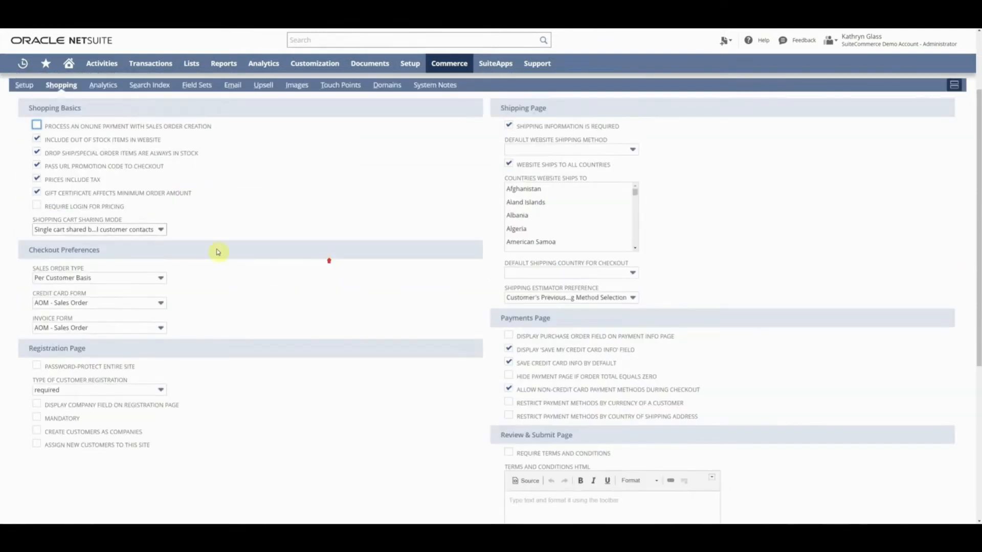
click(79, 230)
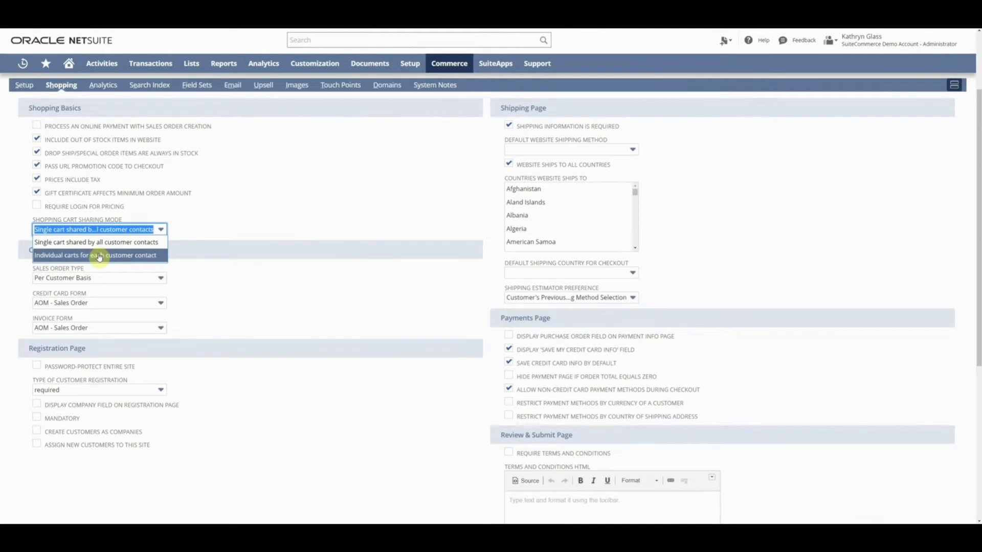
click(292, 215)
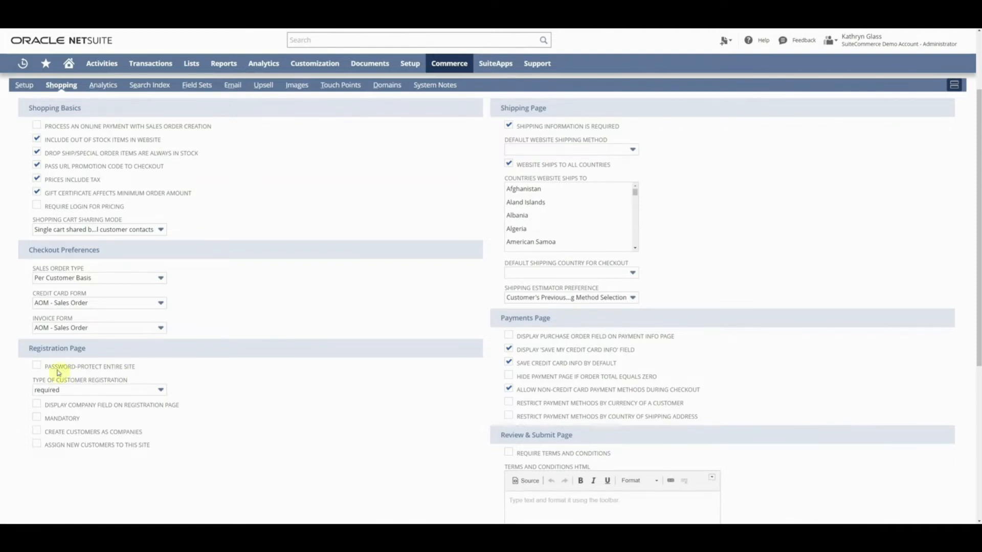
click(72, 391)
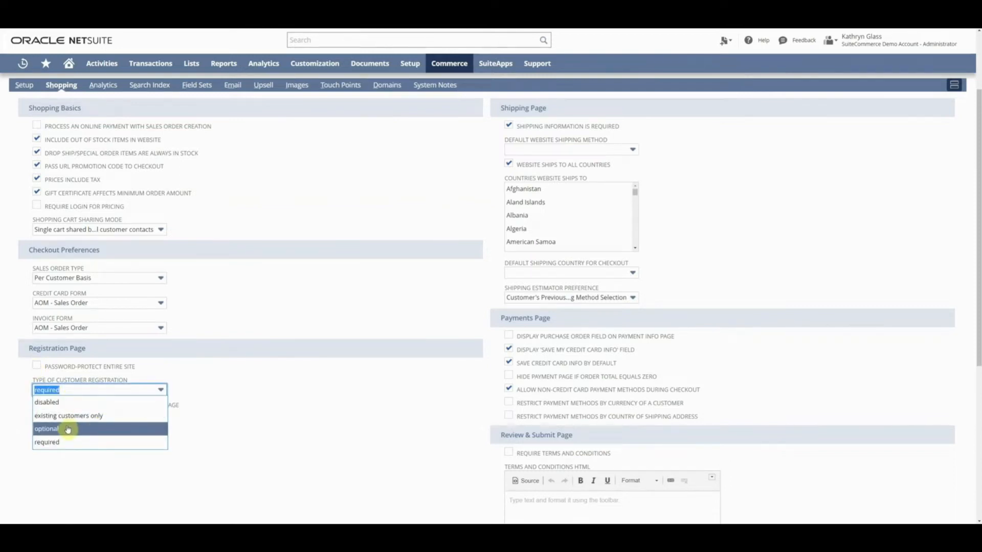
click(323, 391)
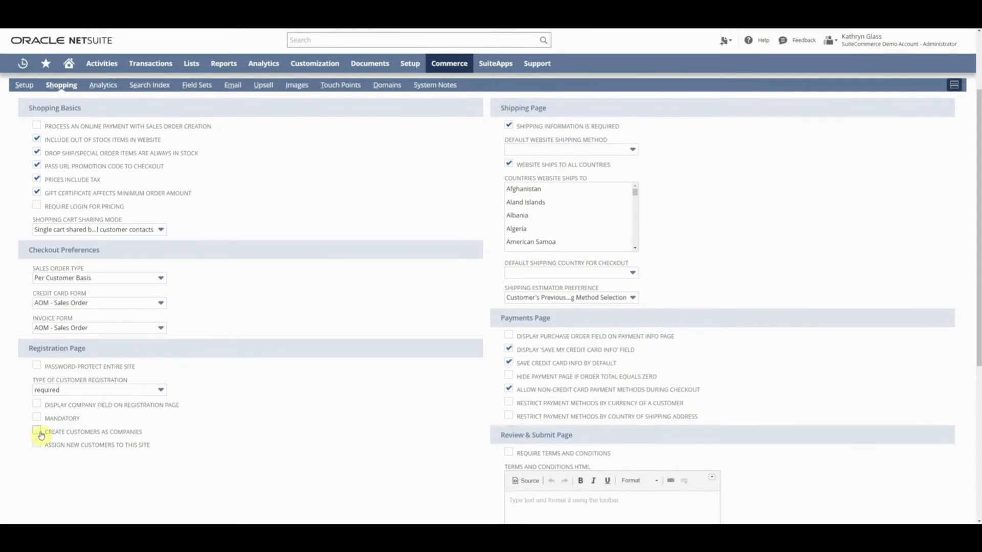
Step: Look through the website's field sets and the fields included in each one
scroll(41, 435, up, 3)
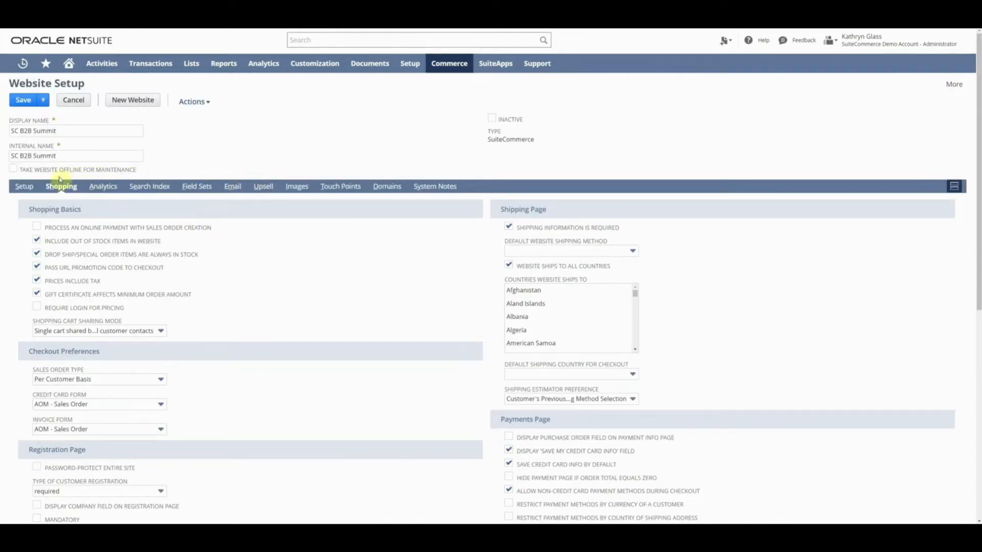
click(197, 186)
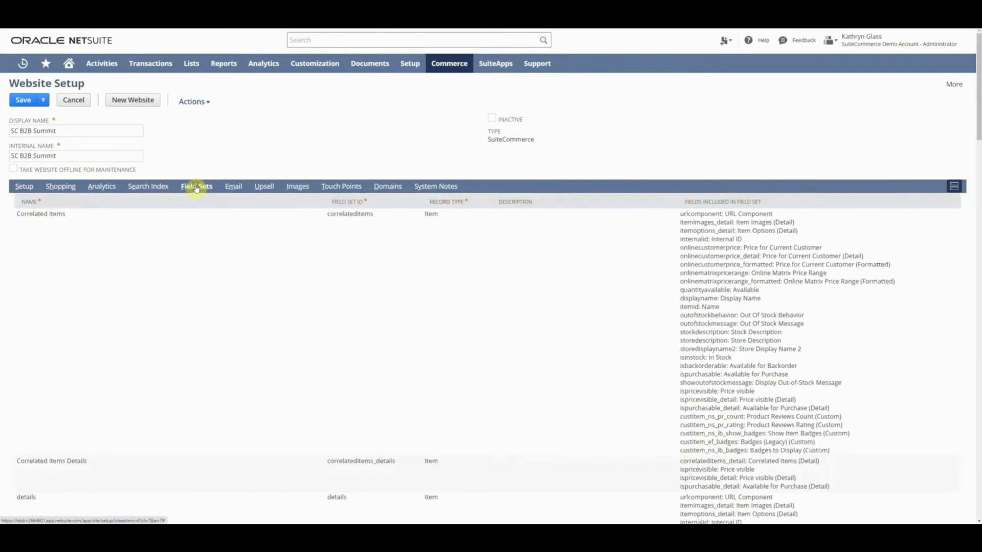
scroll(561, 397, up, 10)
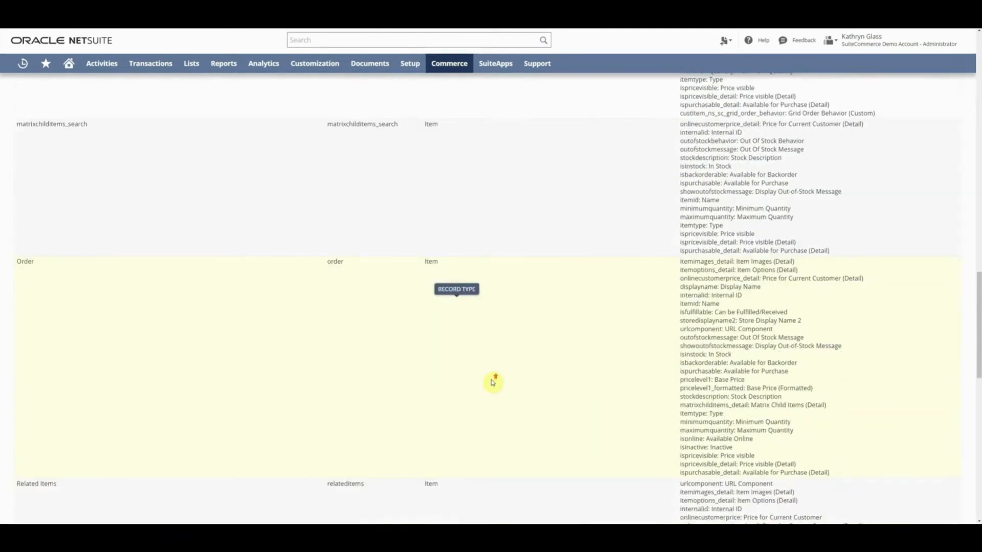
scroll(497, 385, up, 15)
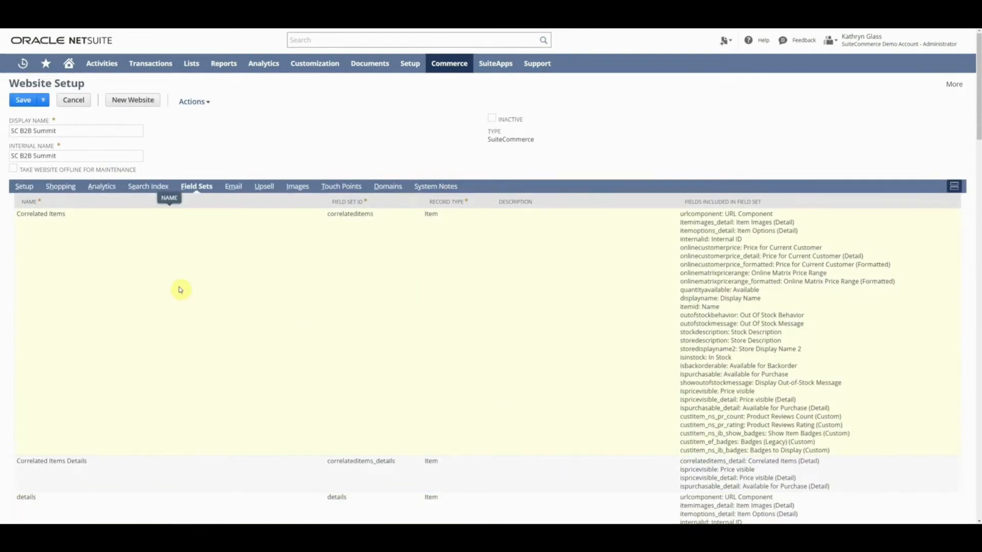
scroll(332, 251, down, 3)
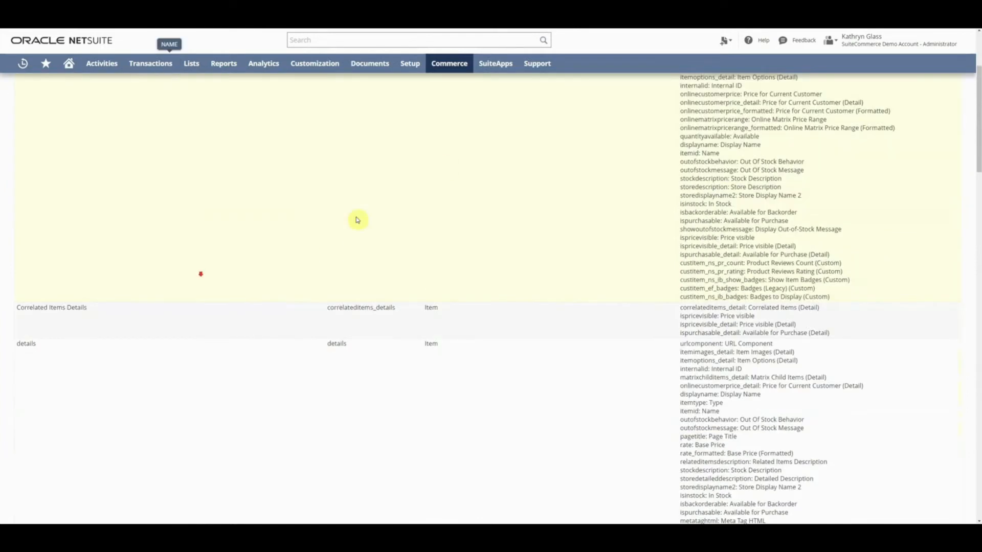
scroll(140, 283, up, 3)
Step: Examine the match types available for the Sale Units search field and view the search index's facet fields
click(150, 186)
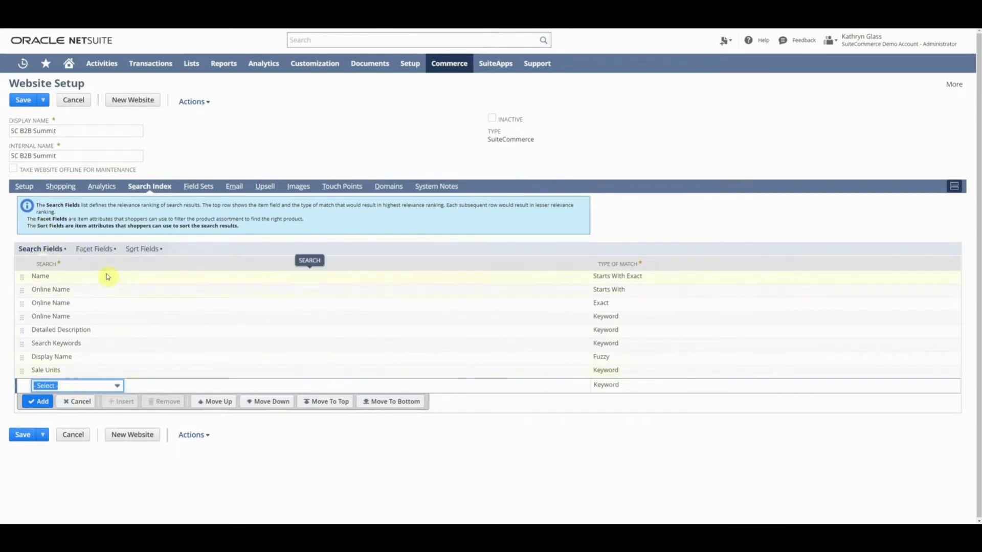
click(611, 371)
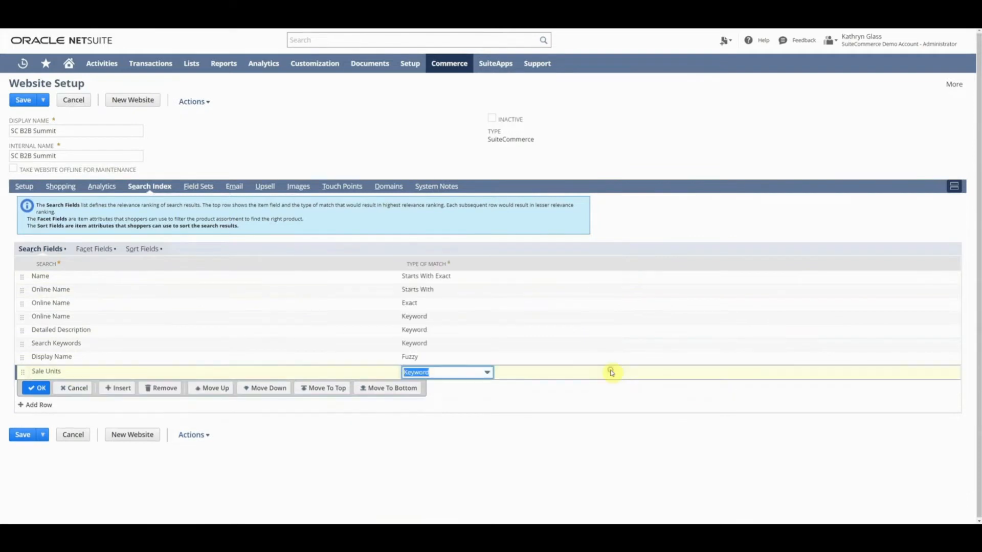
click(464, 372)
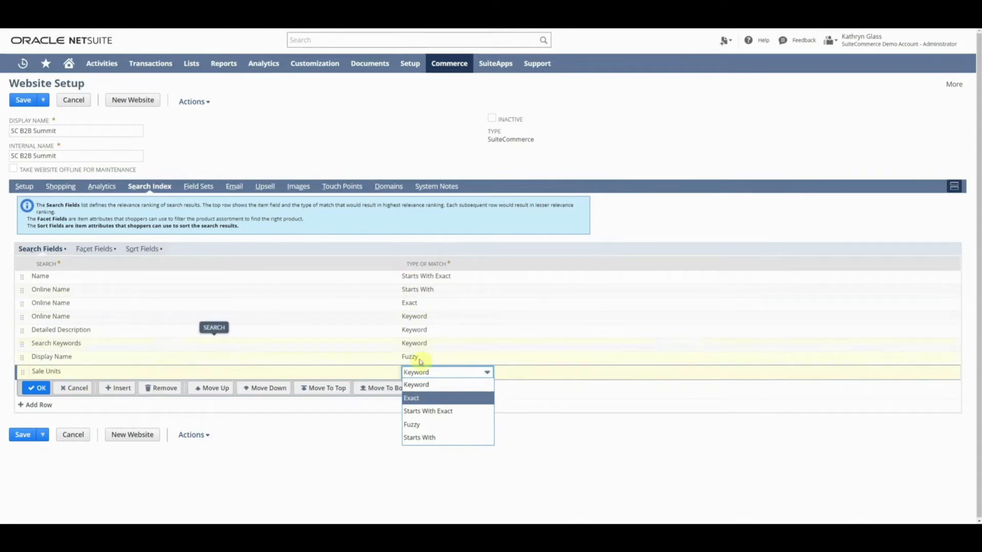
key(Up)
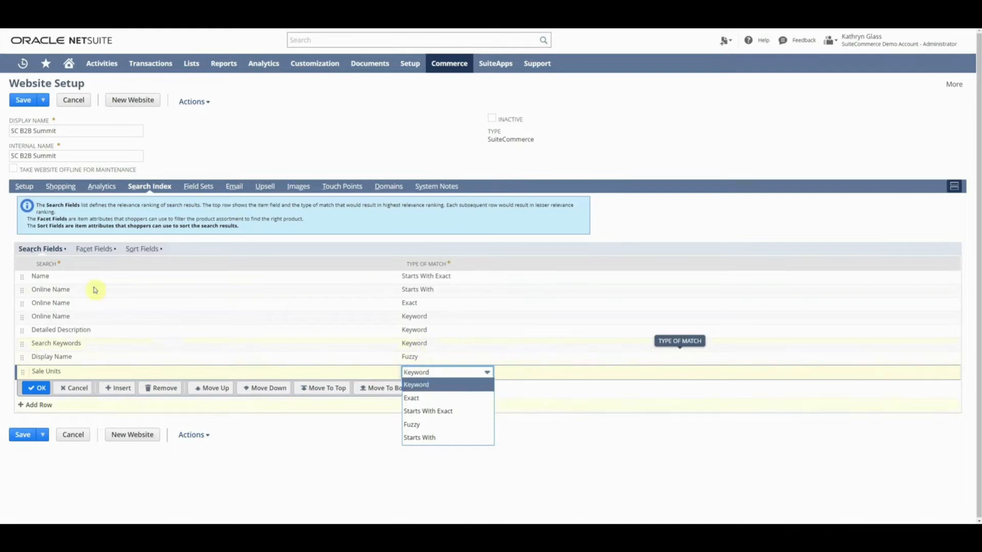
click(91, 250)
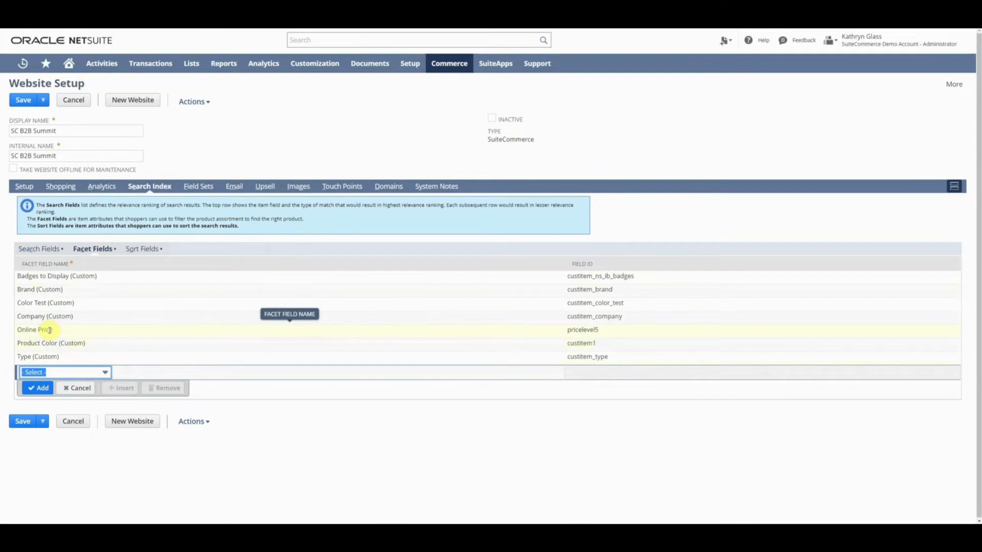
Step: Check the Online Price and Product Color (Custom) facet fields and their field IDs in the search index
click(580, 330)
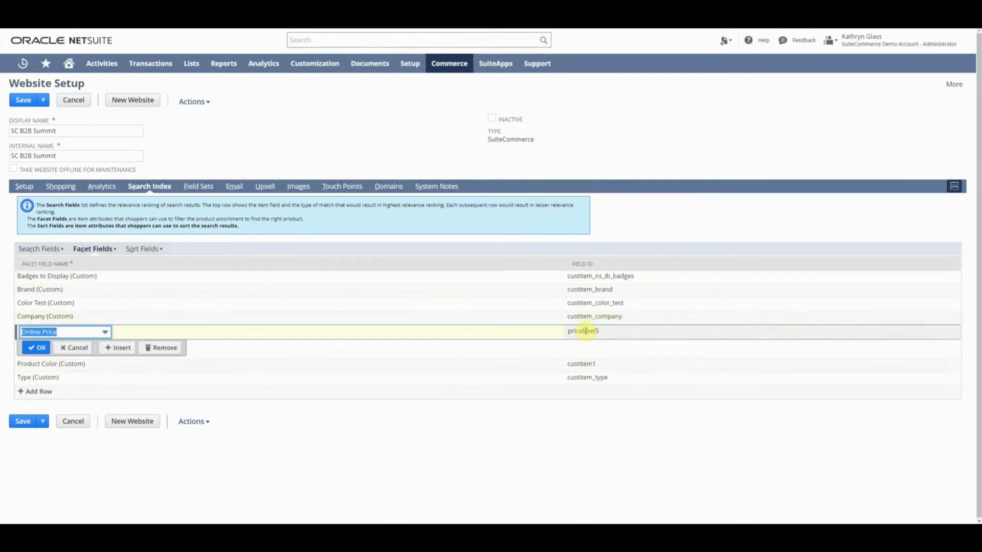
click(45, 363)
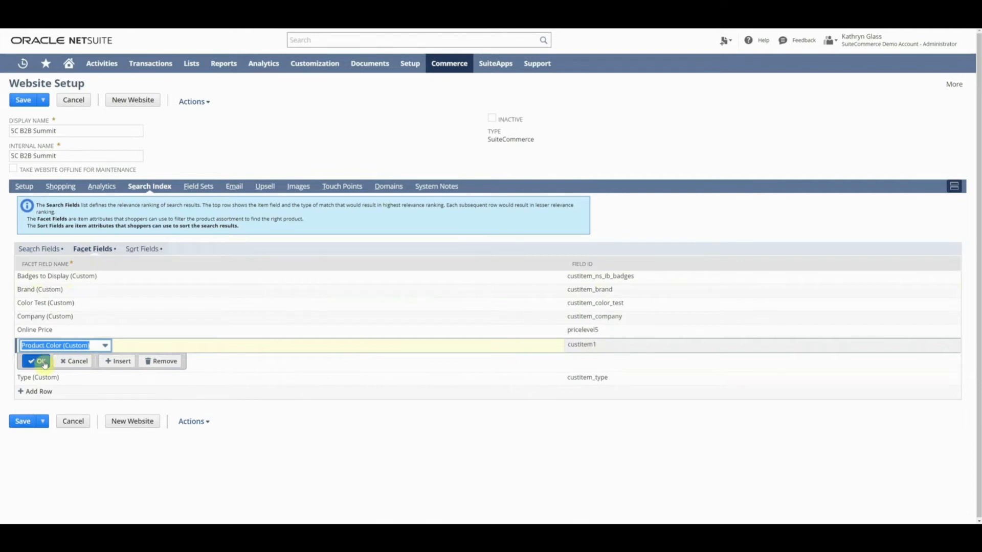
click(40, 364)
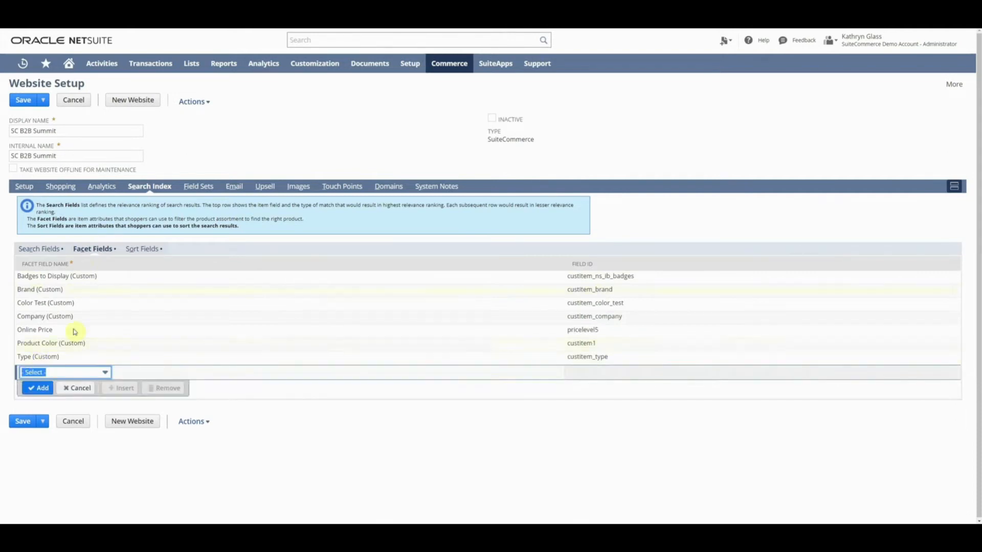
Step: View the search index's sort fields, including the fields available for a new row and its sort order choices
click(139, 249)
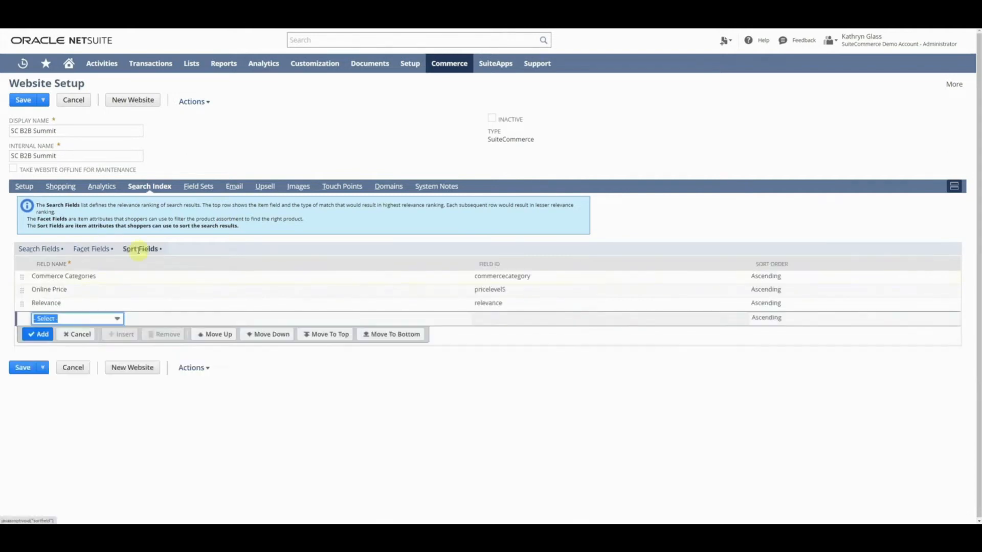
click(65, 319)
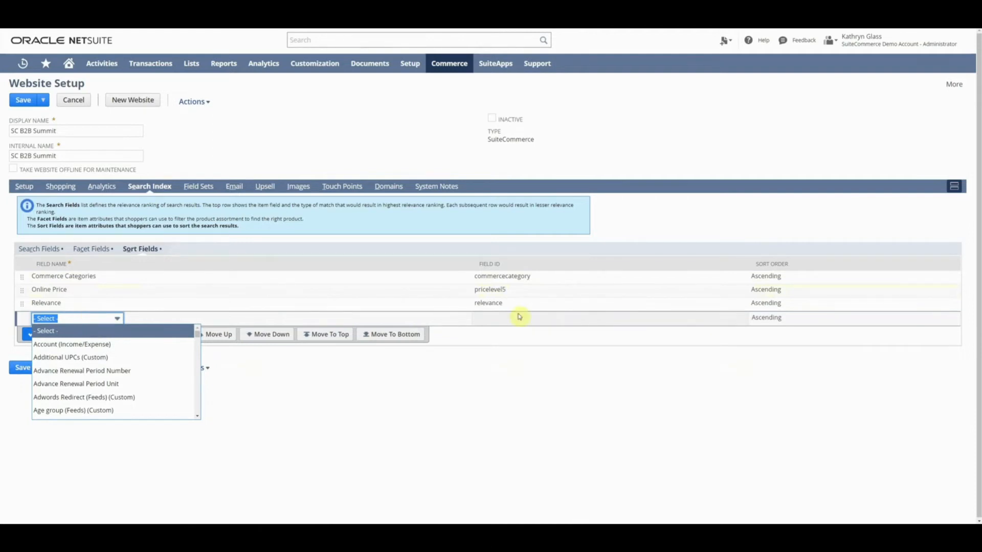
click(762, 318)
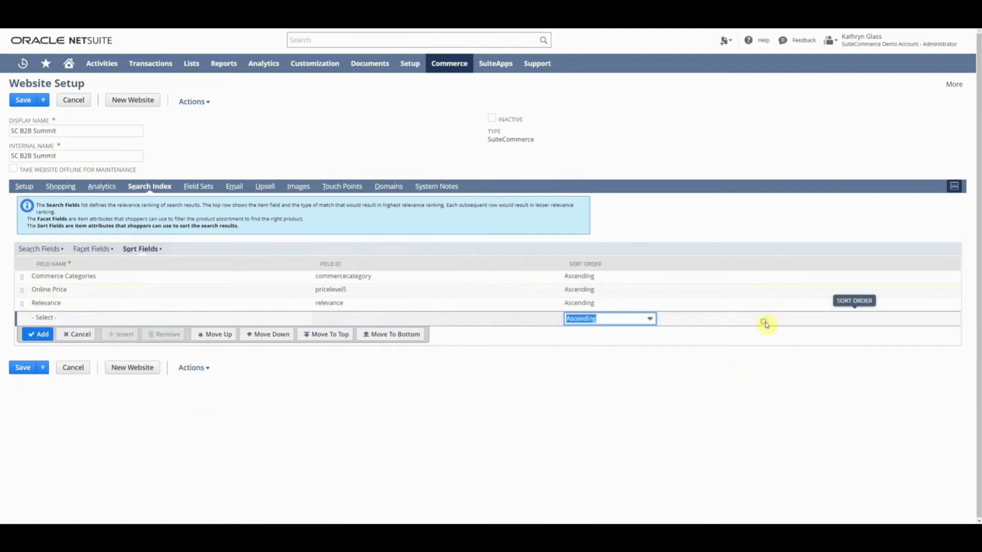
click(608, 319)
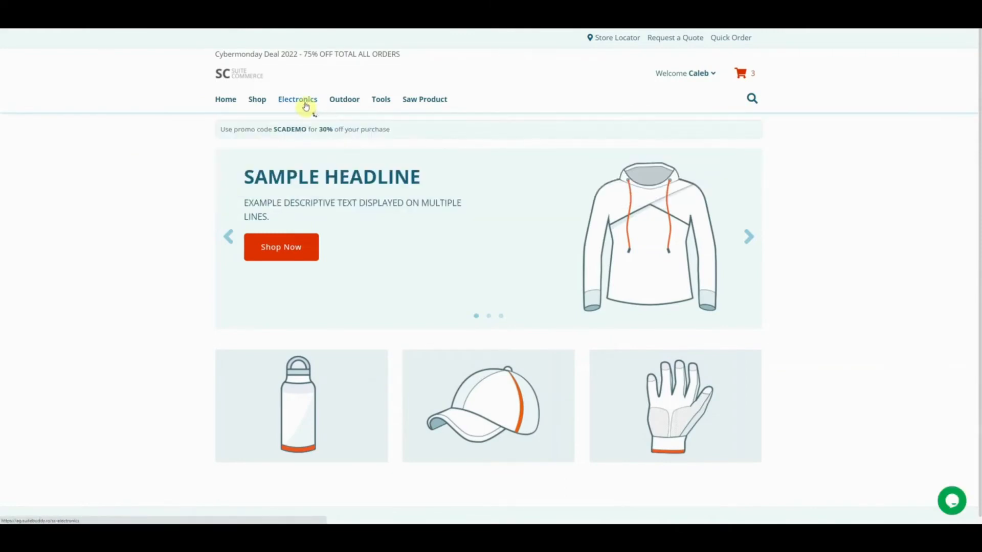
Step: Examine the sorting choices and filters in the storefront's Electronics category, and compare them with the facet fields in the NetSuite website setup
click(306, 106)
scroll(607, 335, down, 1)
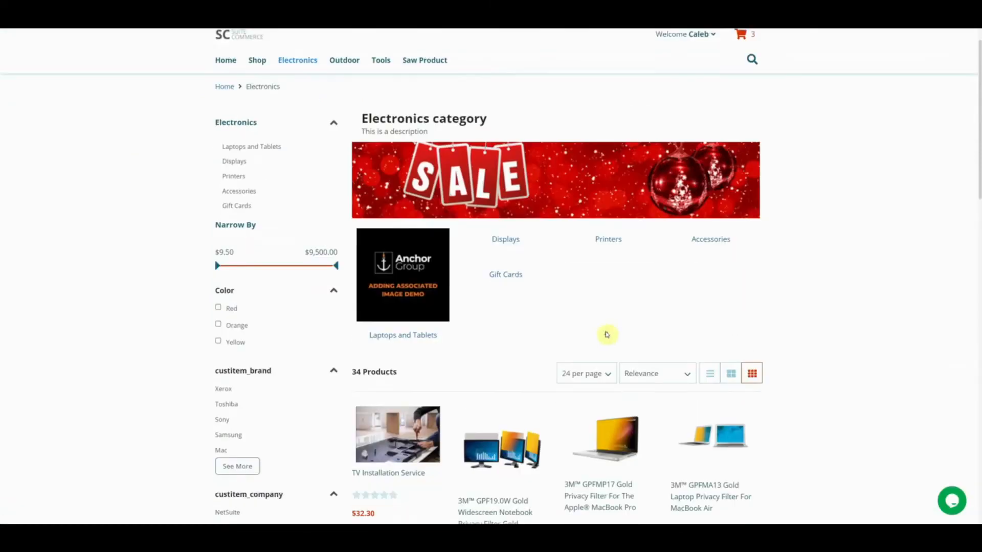
scroll(607, 334, down, 3)
click(664, 258)
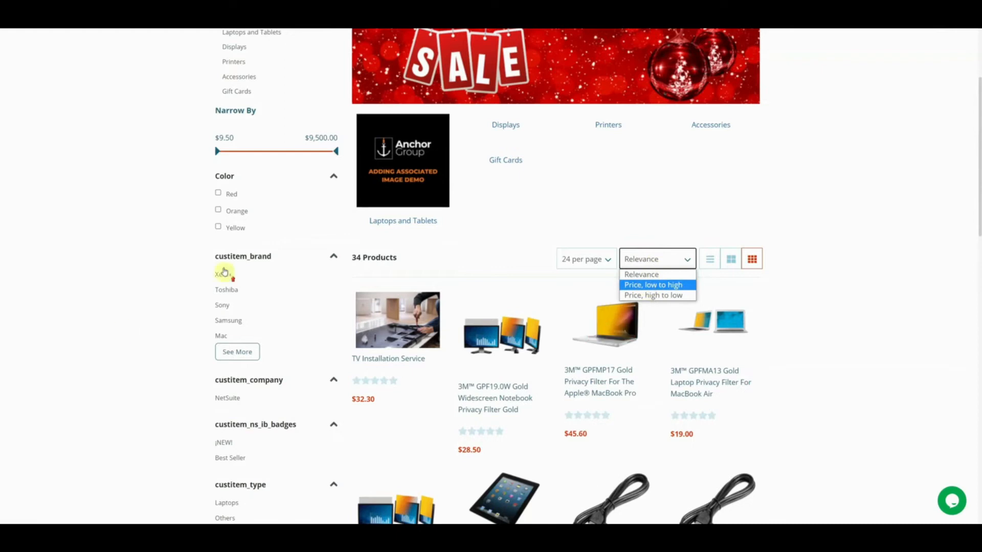
scroll(224, 272, up, 3)
scroll(247, 169, down, 1)
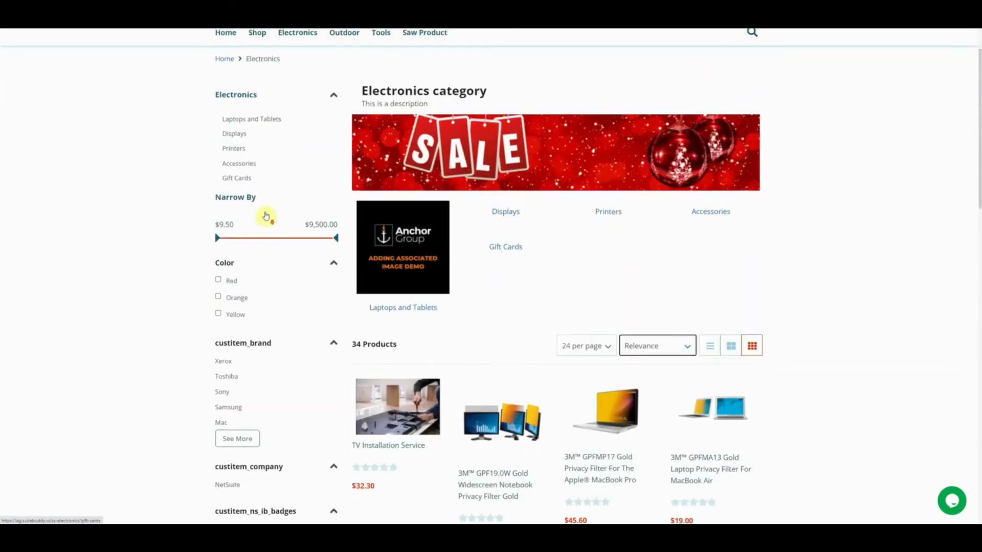
scroll(273, 179, down, 2)
scroll(239, 402, down, 3)
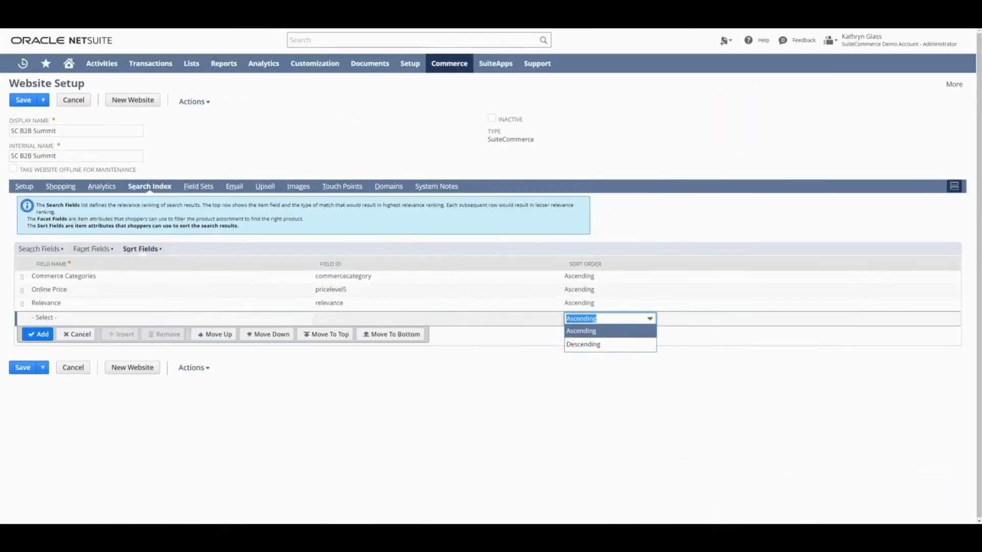
click(85, 250)
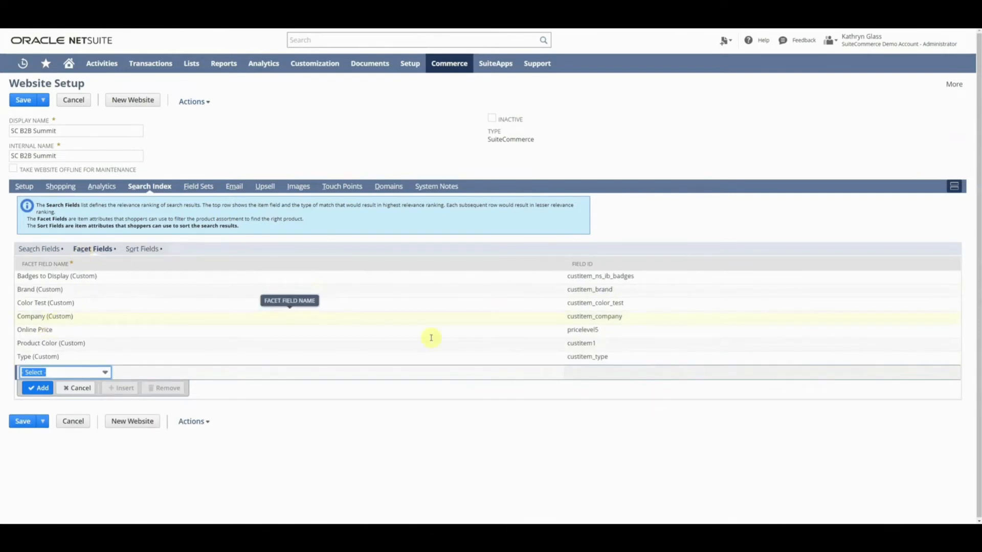
drag(571, 318, 629, 321)
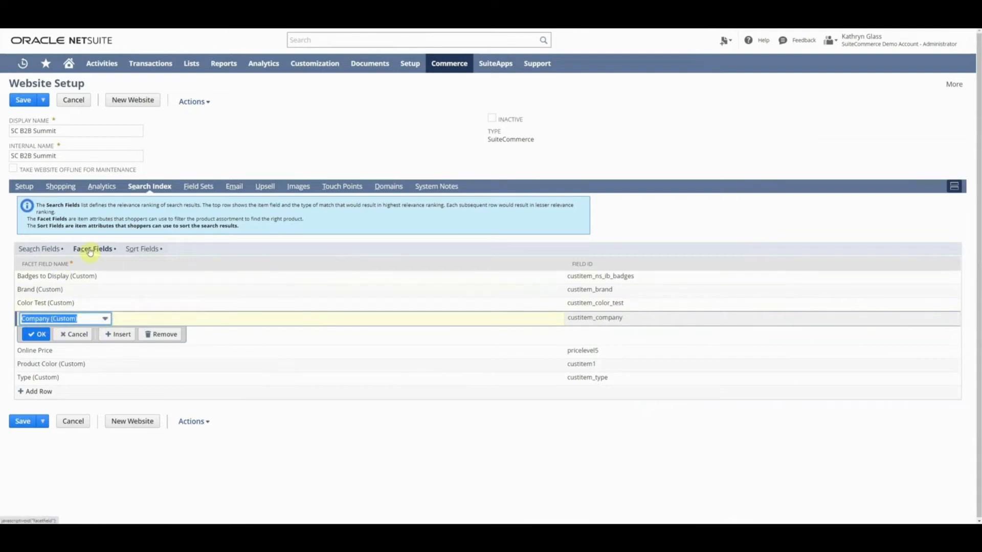
Step: Review the website's order email settings and the system email templates available for the Order Received email
click(234, 187)
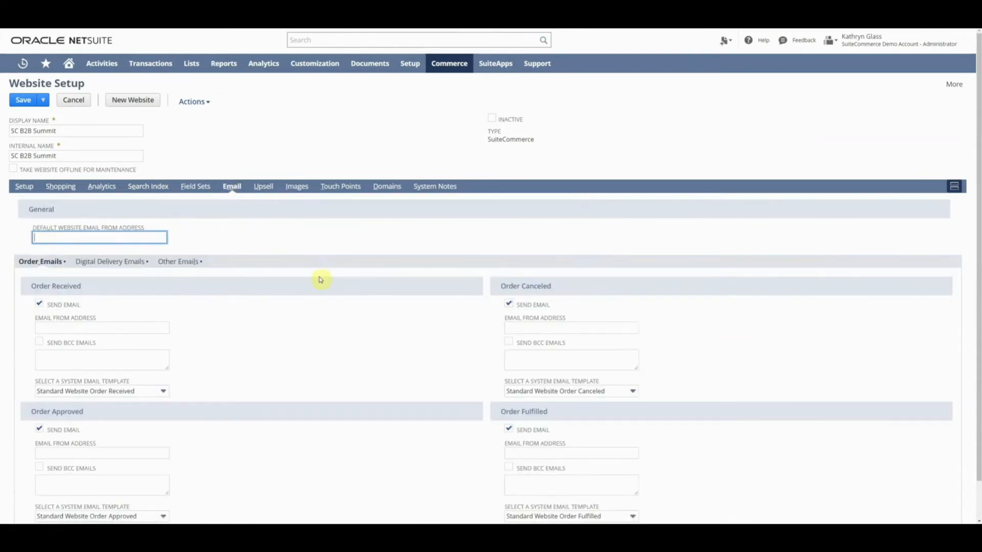
scroll(320, 280, down, 1)
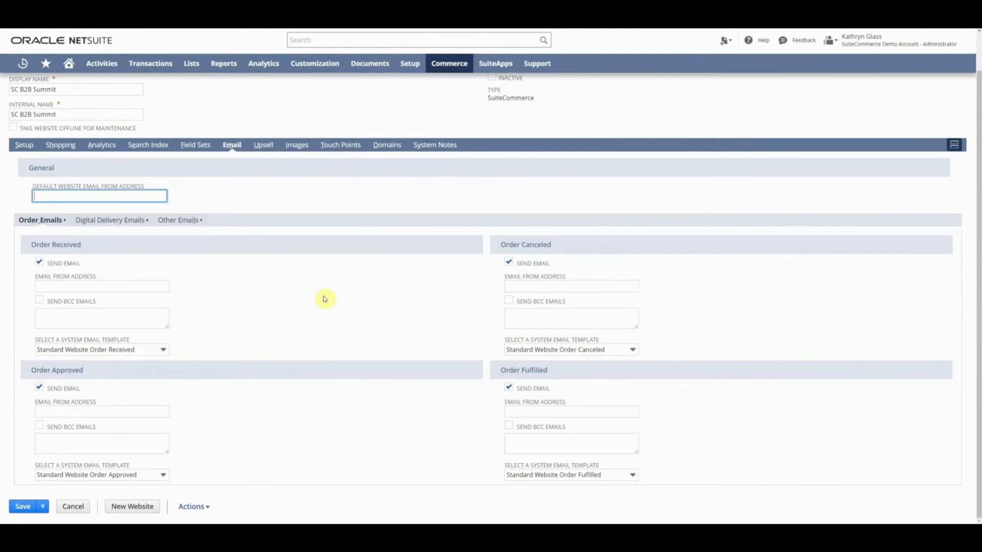
click(252, 282)
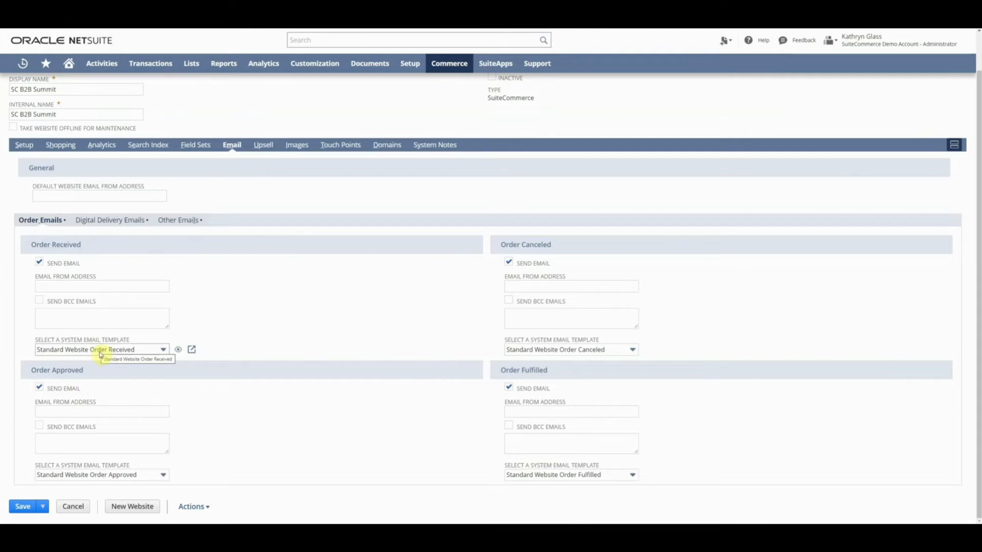
click(136, 353)
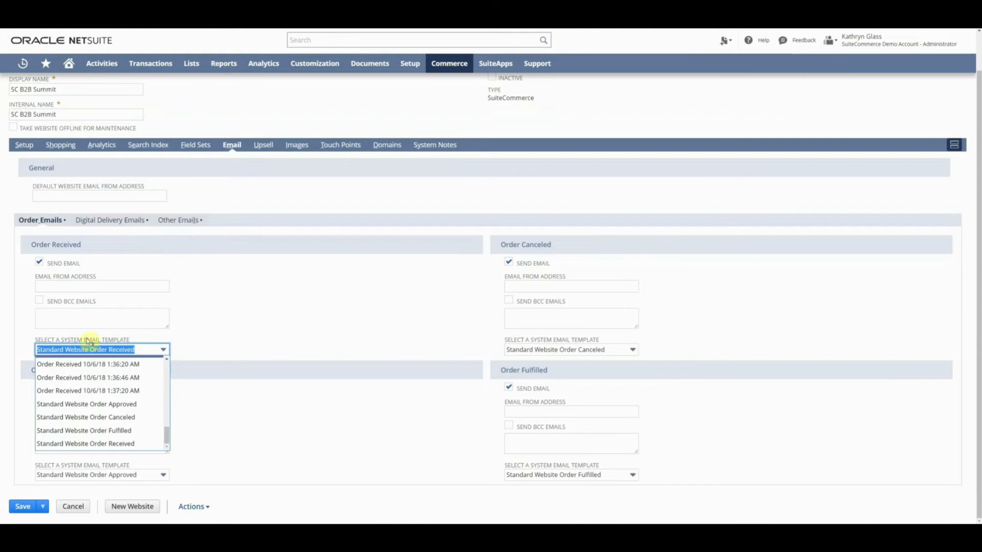
click(313, 307)
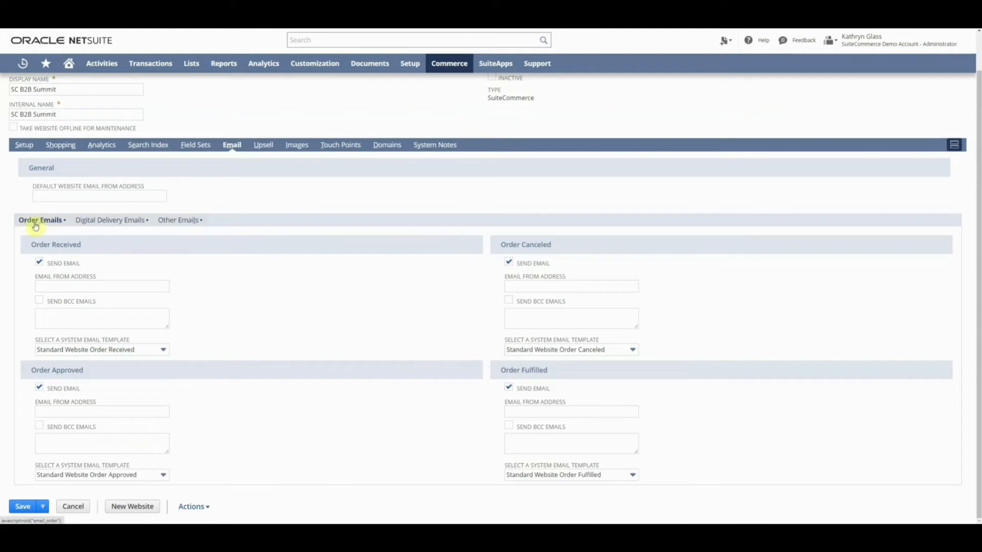
Step: Try switching off sending and switching on BCC emails for the Order Received email, and restore both options
click(40, 265)
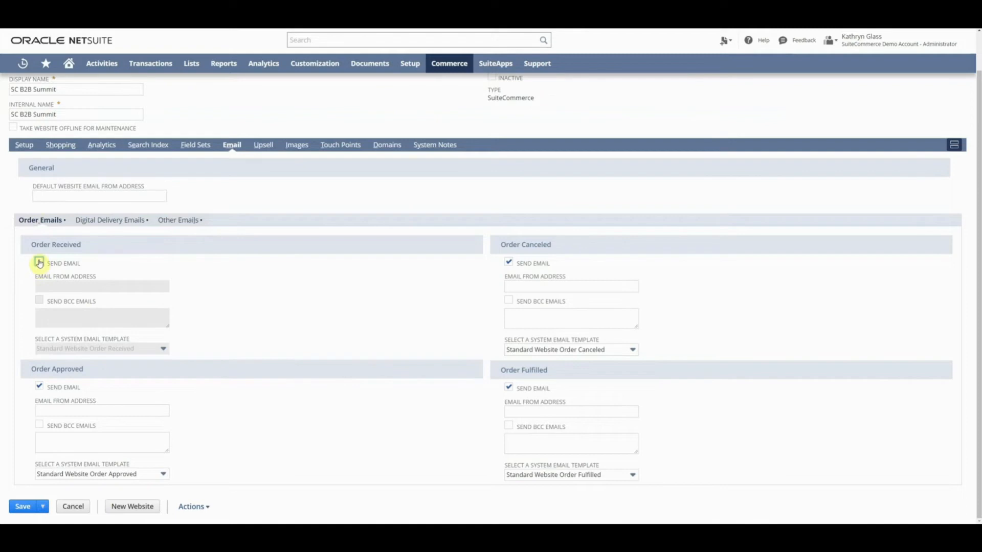
click(39, 265)
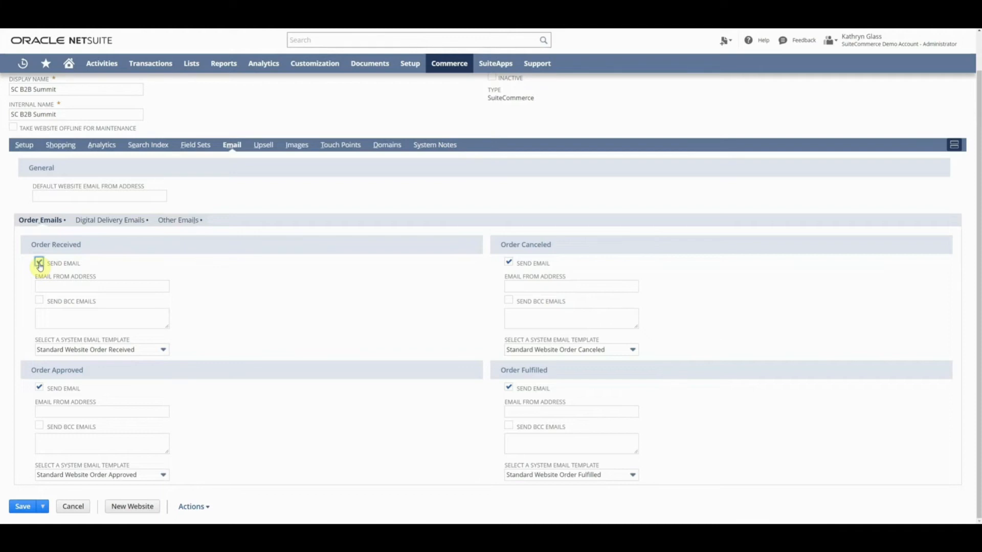
click(68, 285)
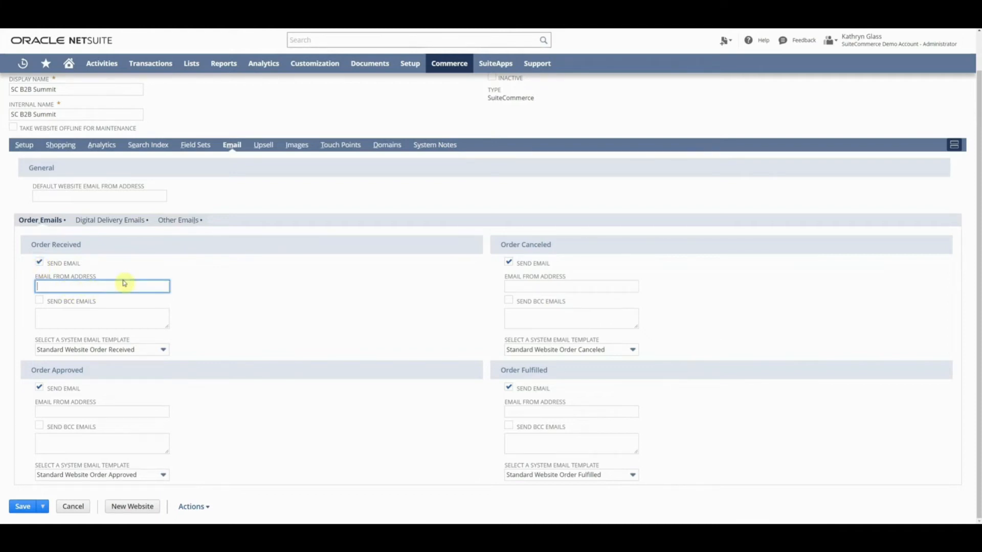
click(39, 263)
click(39, 300)
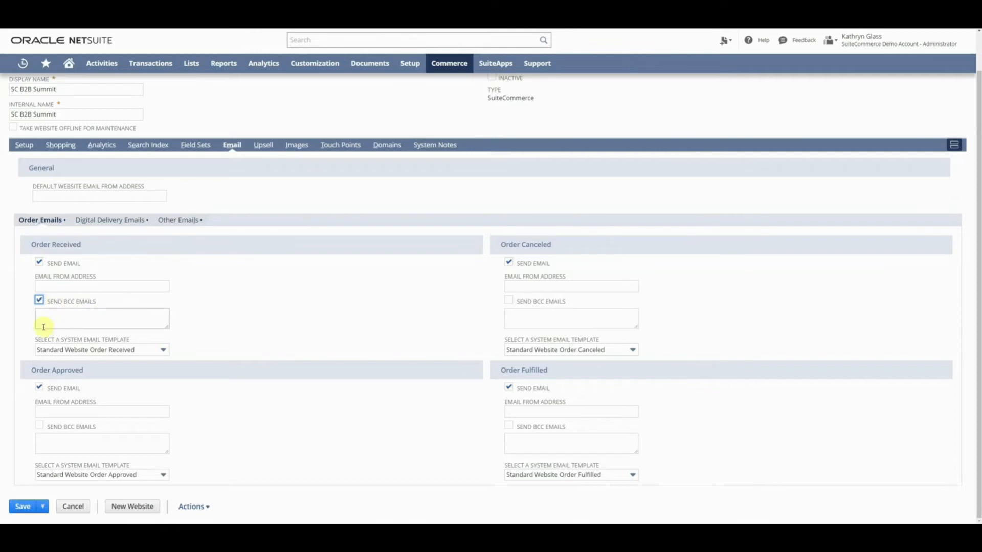
click(49, 313)
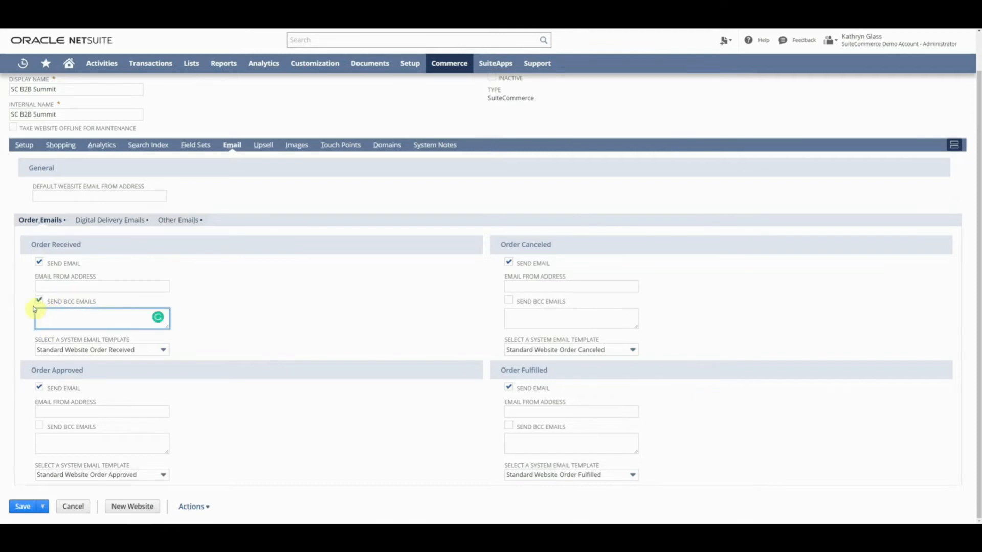
click(26, 307)
click(39, 302)
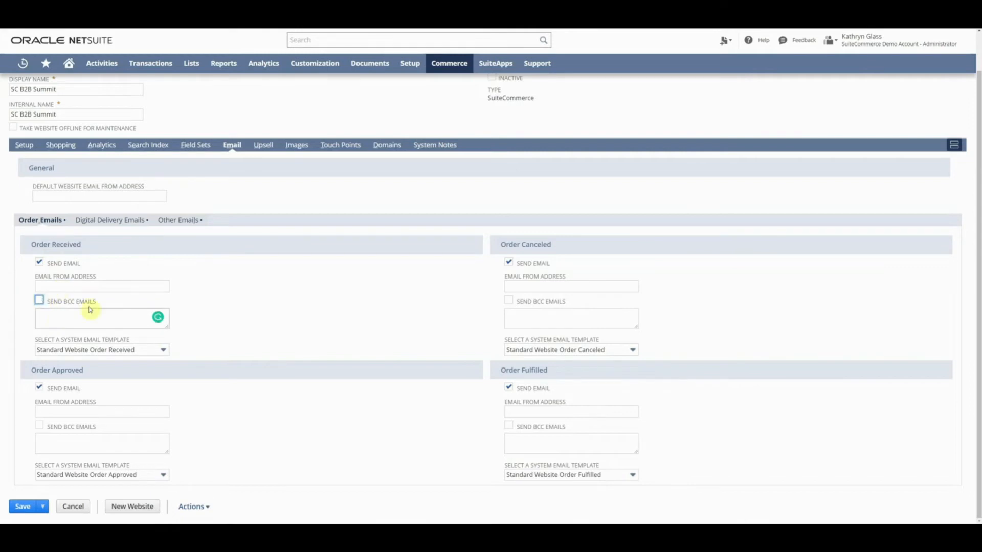
Step: Try switching off sending for the Order Approved email, and restore the option
drag(91, 372, 24, 374)
click(368, 412)
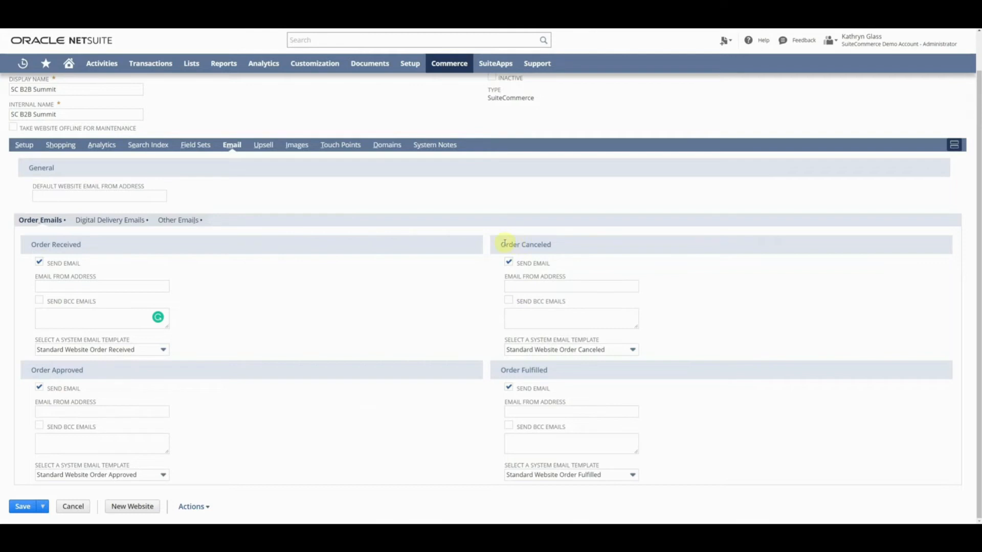
click(39, 387)
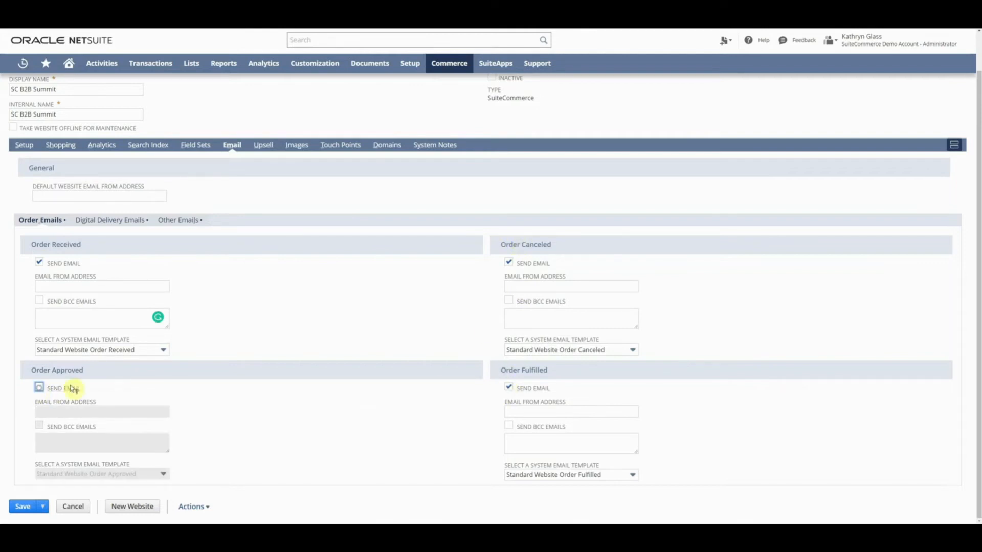
click(310, 451)
click(39, 389)
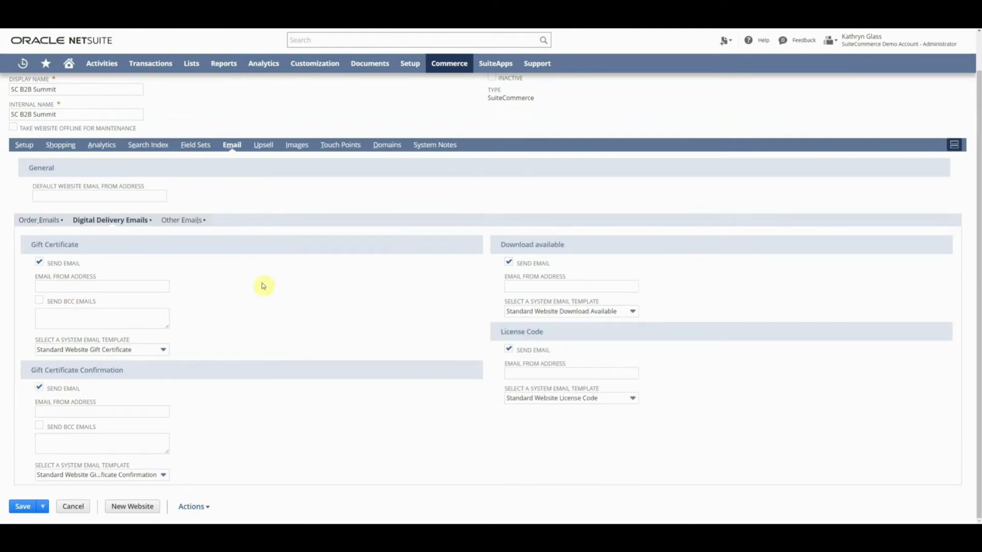
Step: Review the website's other emails, and look through the commerce marketing options related to upselling
click(189, 222)
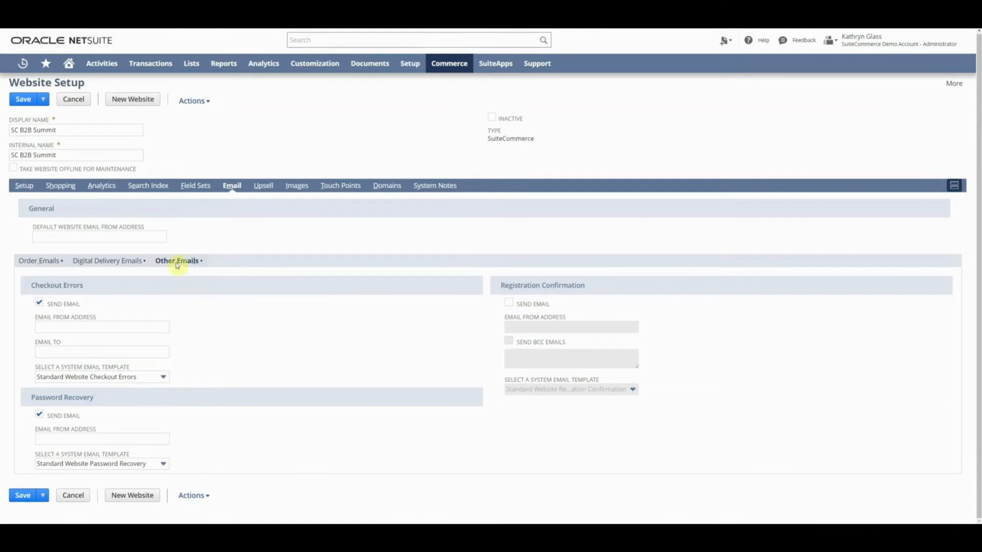
click(71, 237)
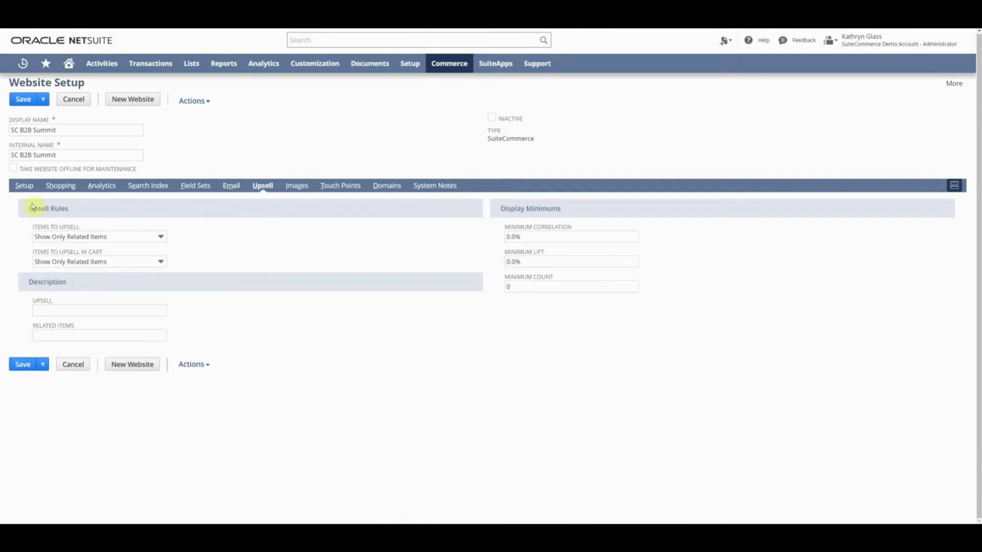
mouse_move(445, 77)
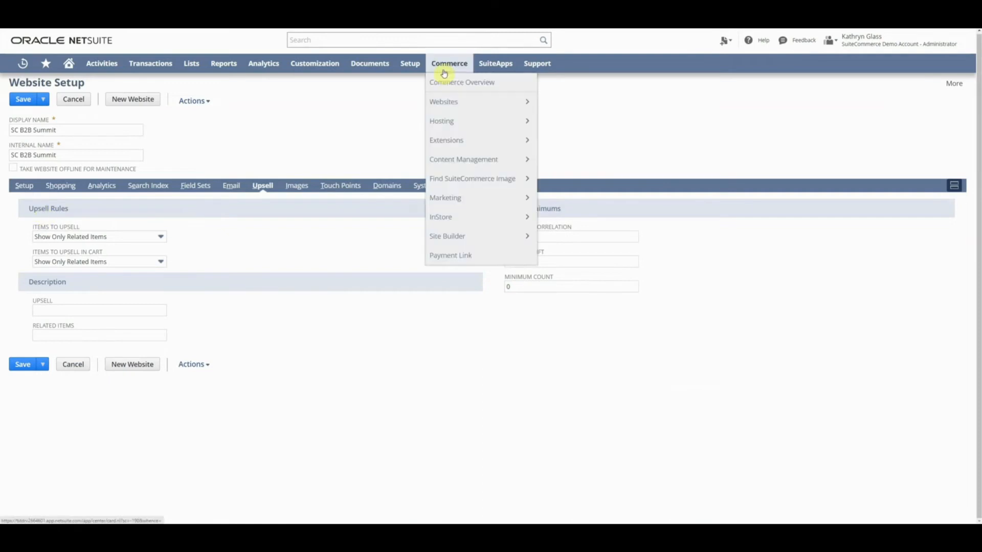
mouse_move(457, 197)
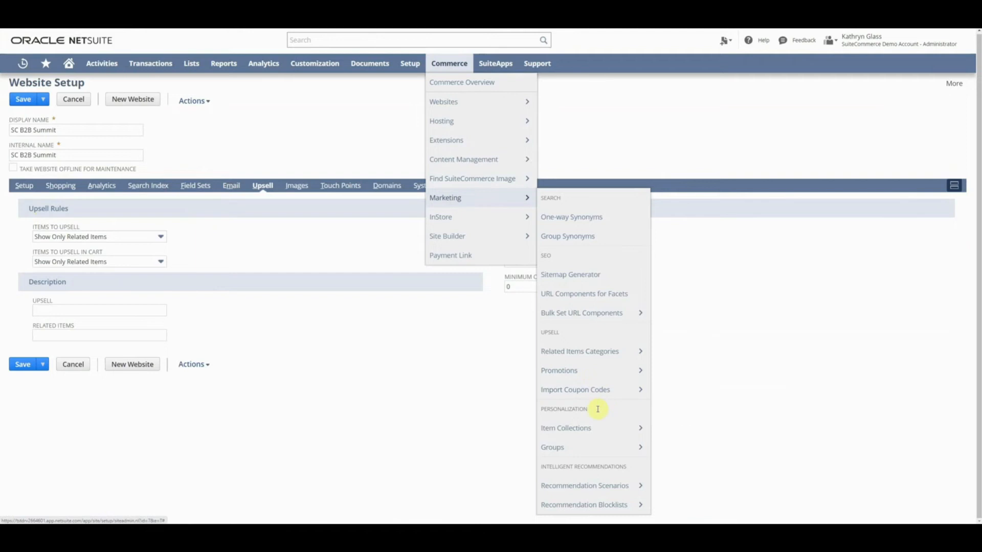
mouse_move(593, 342)
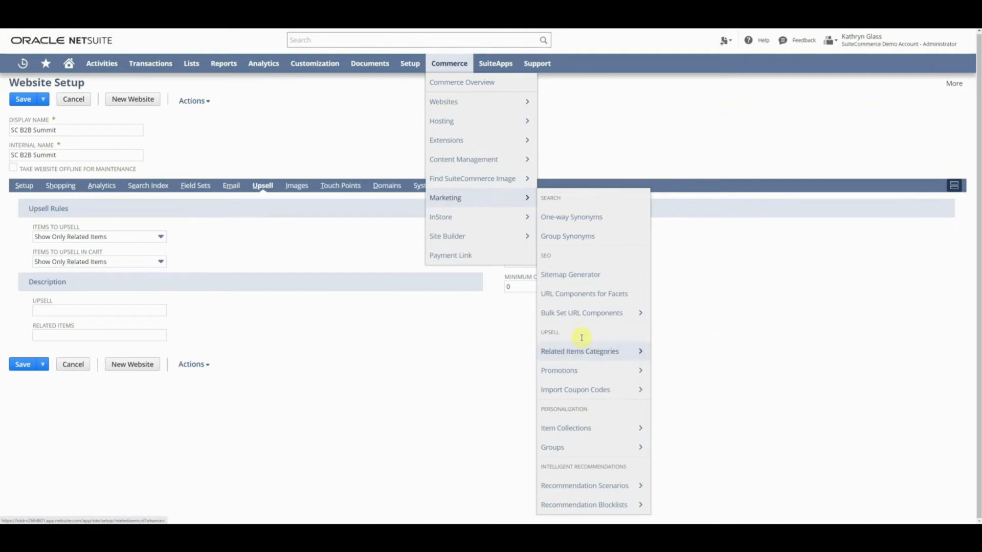
click(357, 350)
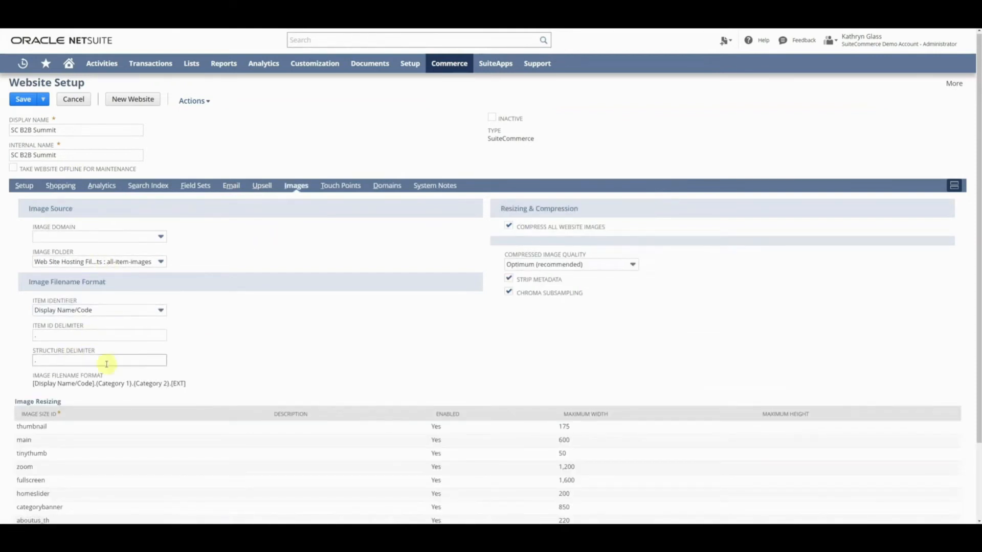
Step: Review the website's image settings, including the image filename format and resizing list, and view the touch points
scroll(230, 312, down, 2)
drag(197, 289, 35, 291)
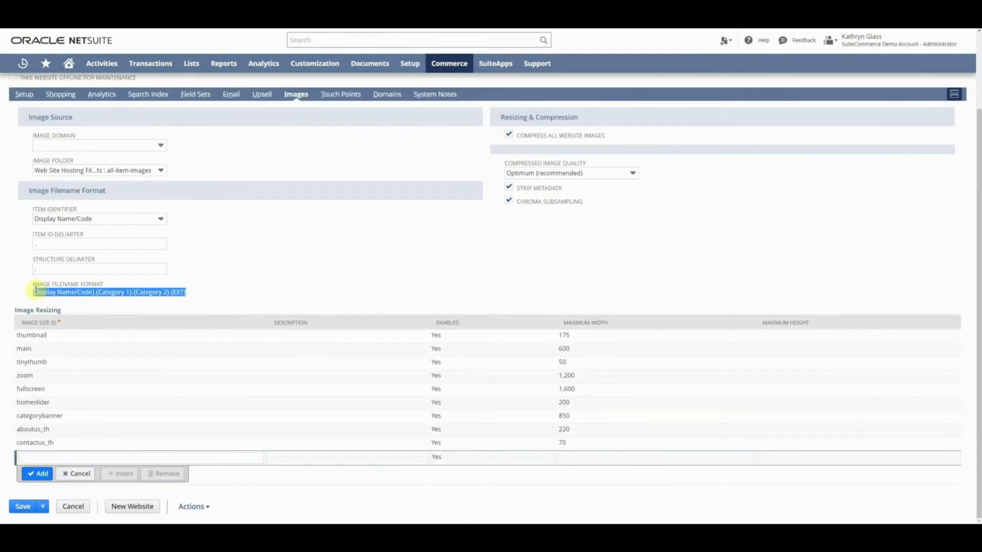
click(302, 259)
scroll(317, 230, up, 2)
click(343, 186)
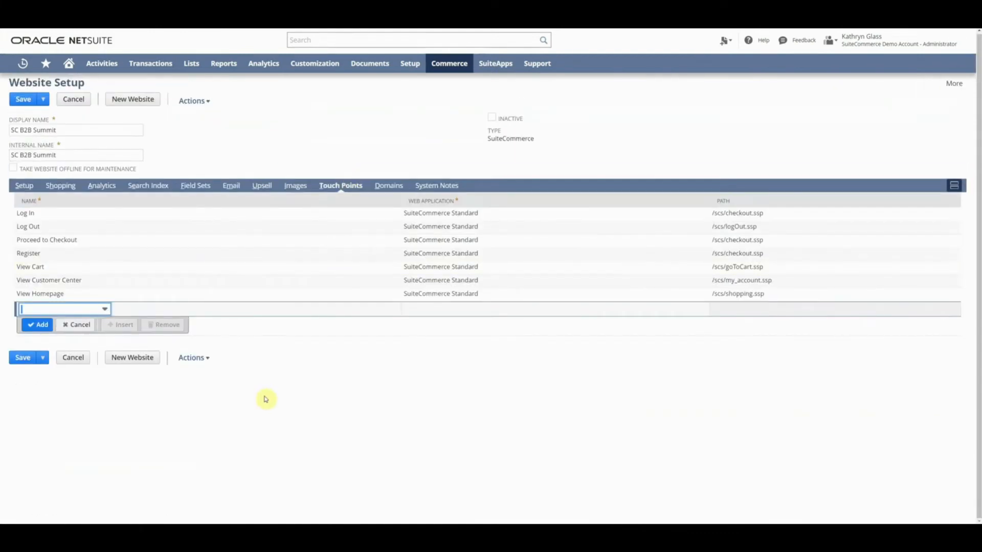
Step: View the website's checkout and shopping domains, and look through its system notes
click(388, 185)
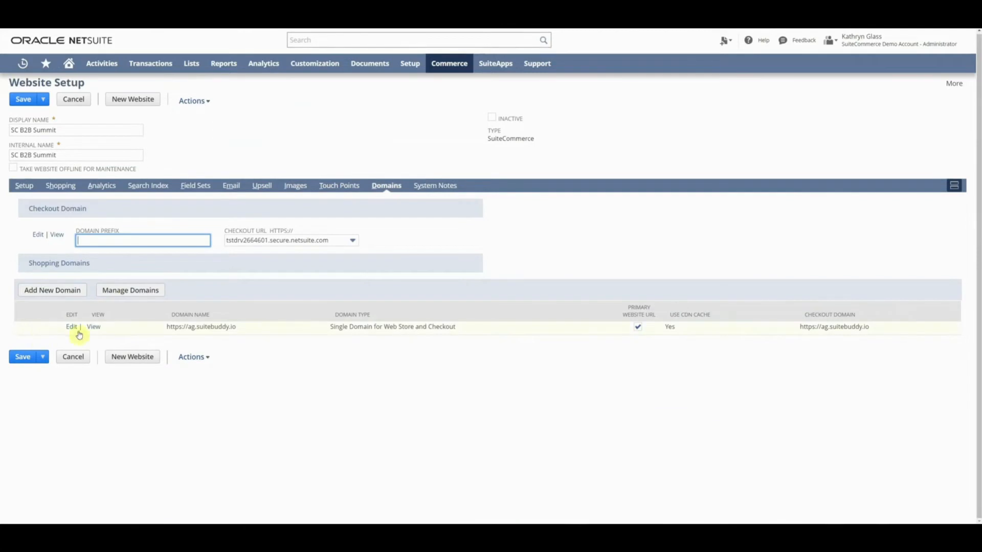
click(439, 186)
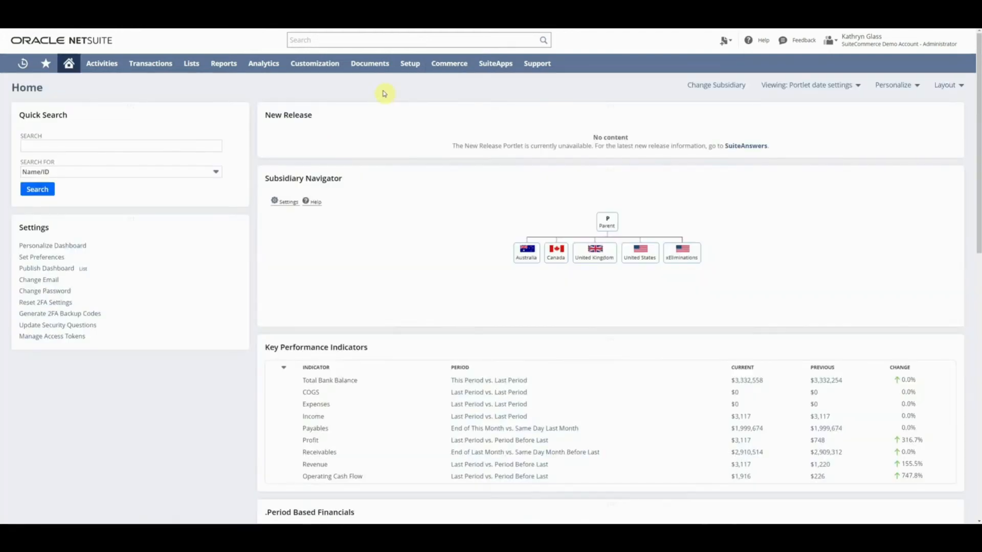
Step: Open the SuiteCommerce configuration for the SC B2B Summit website and its primary domain ag.suitebuddy.io
mouse_move(462, 64)
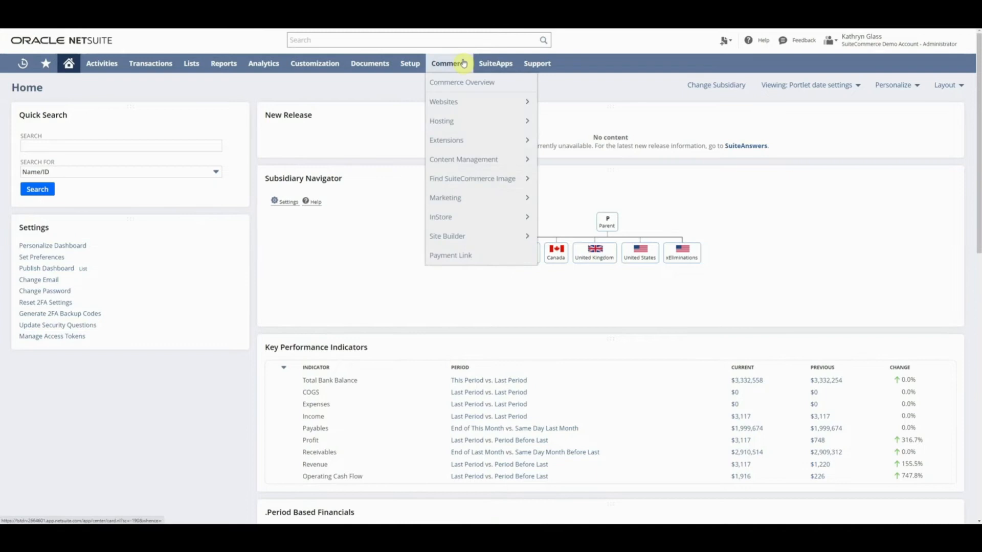
mouse_move(457, 106)
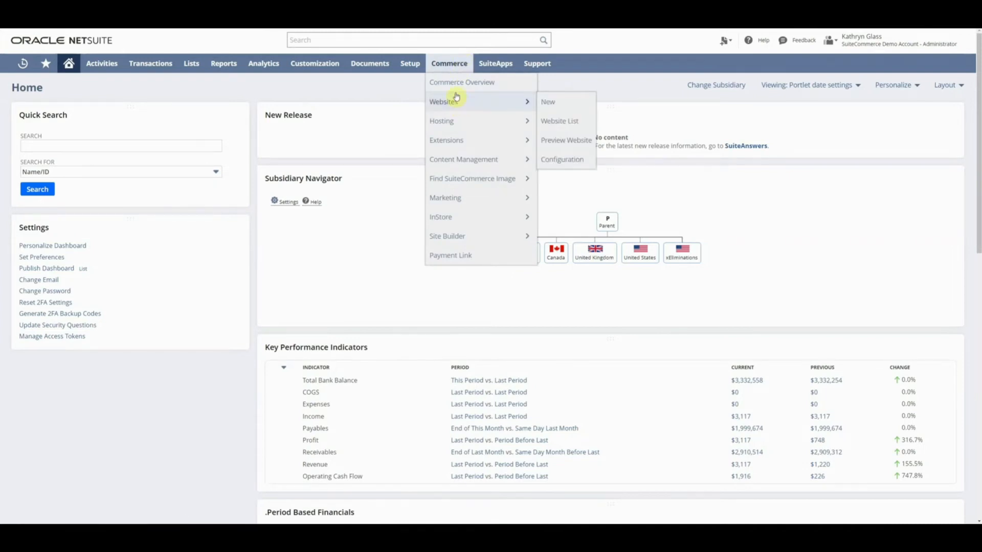
click(562, 159)
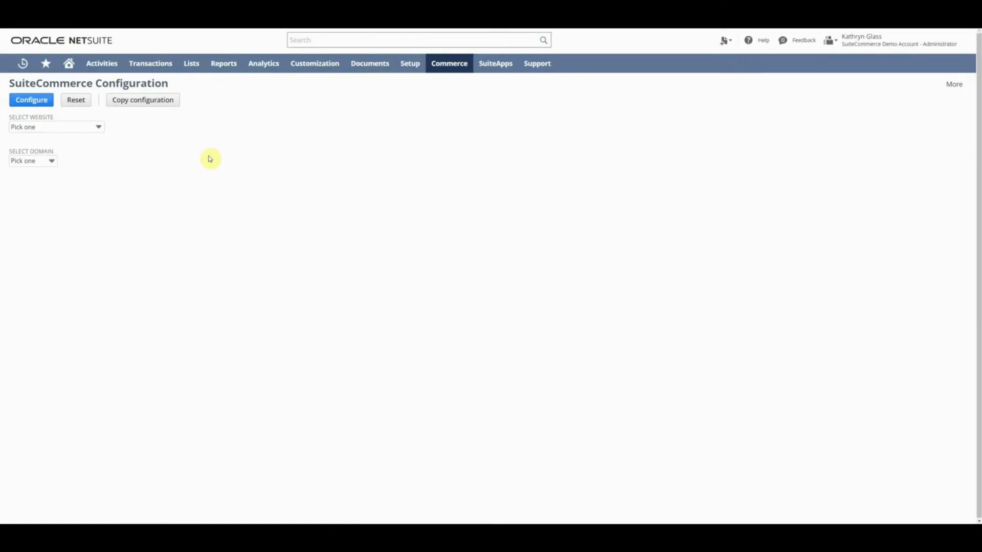
click(67, 132)
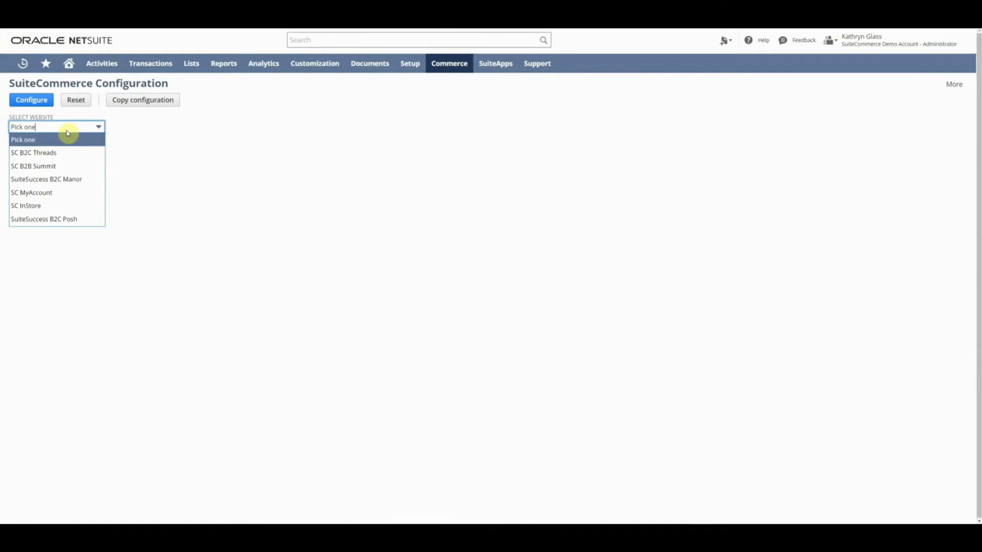
click(57, 166)
click(54, 166)
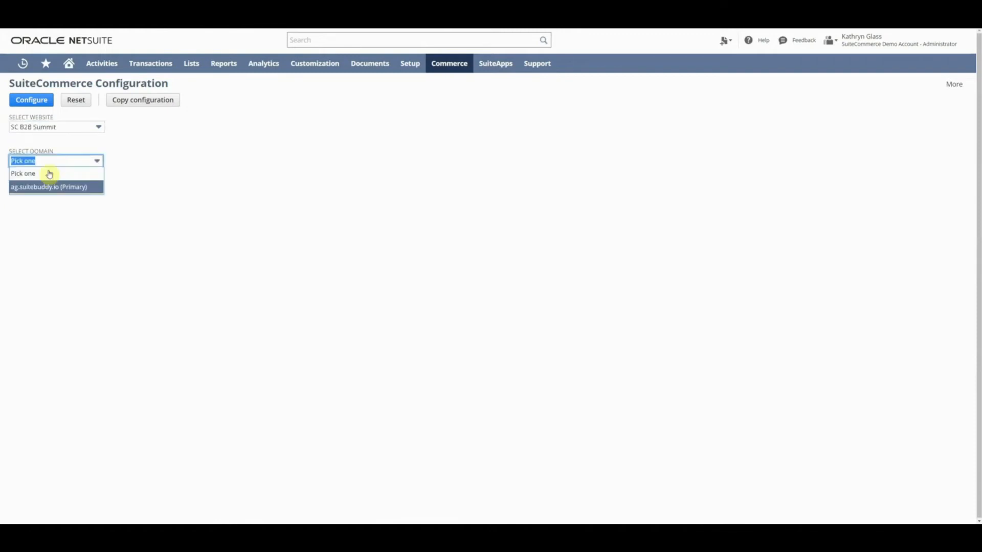
click(48, 187)
click(34, 101)
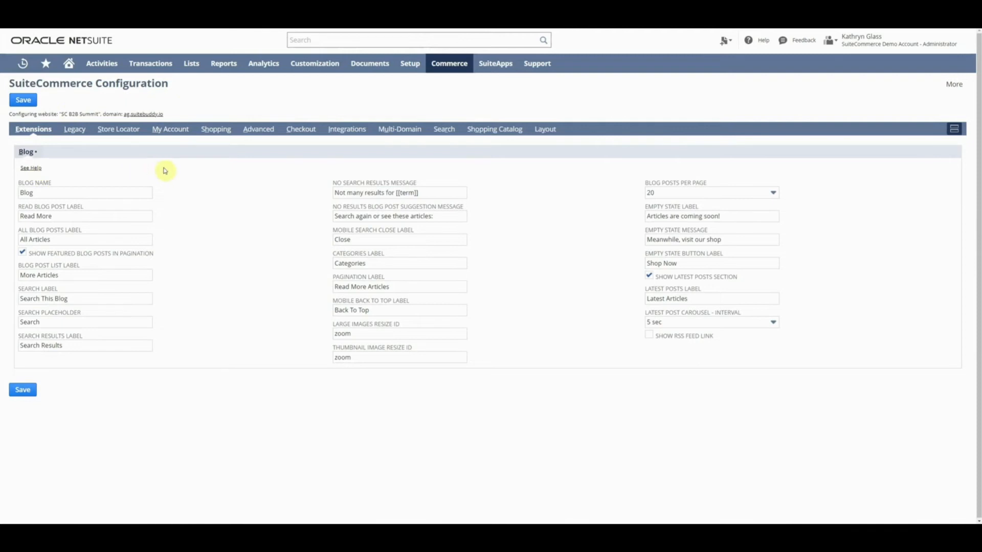
Step: Look through the Extensions, Store Locator and My Account configuration settings
click(26, 131)
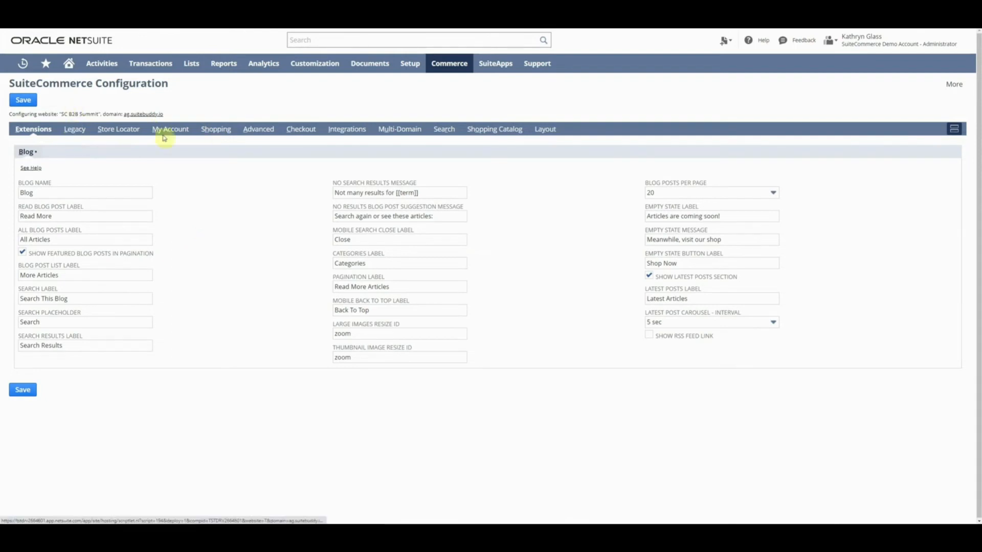
click(132, 132)
click(182, 133)
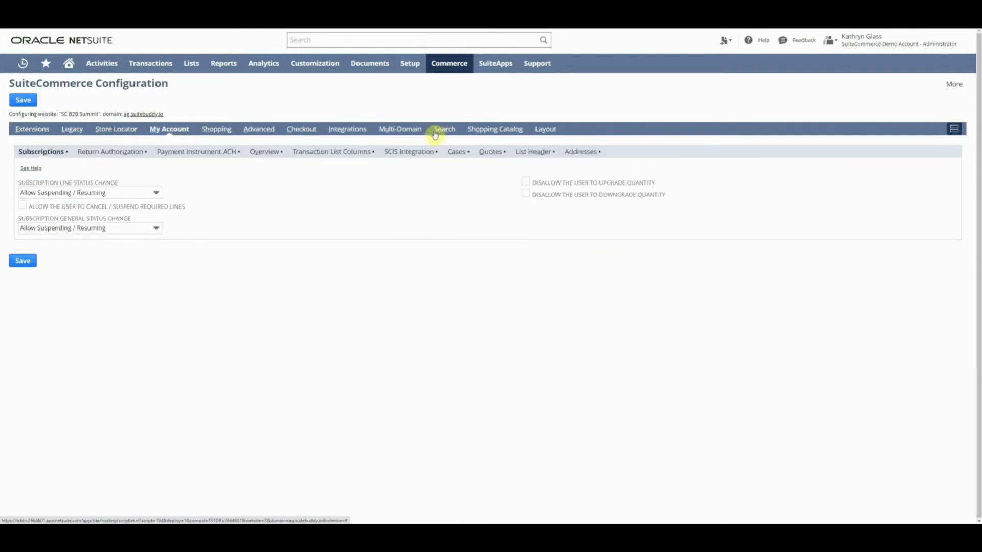
Step: Review the layout configuration's navigation entries, carousel images and header logo URL
click(552, 135)
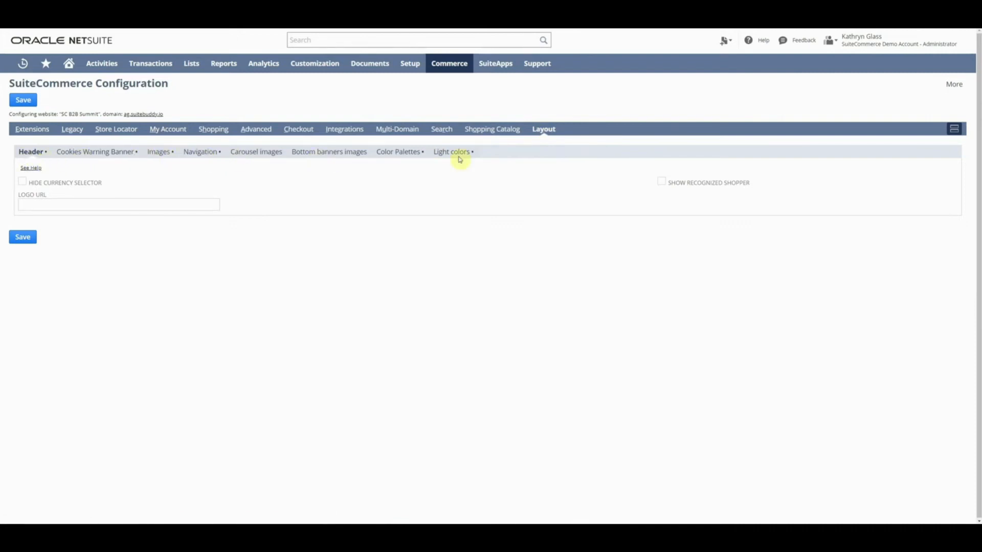
click(200, 156)
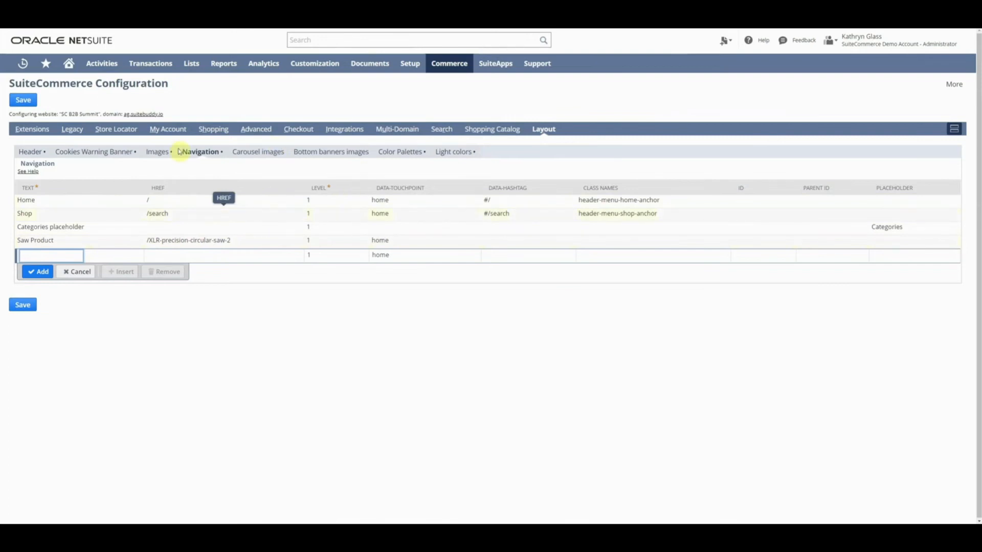
click(254, 152)
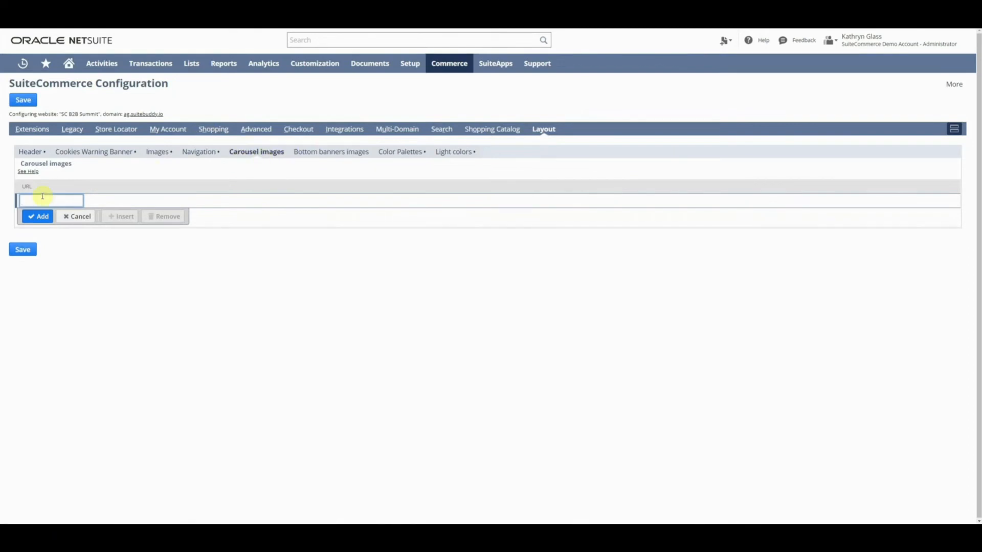
click(33, 152)
click(115, 205)
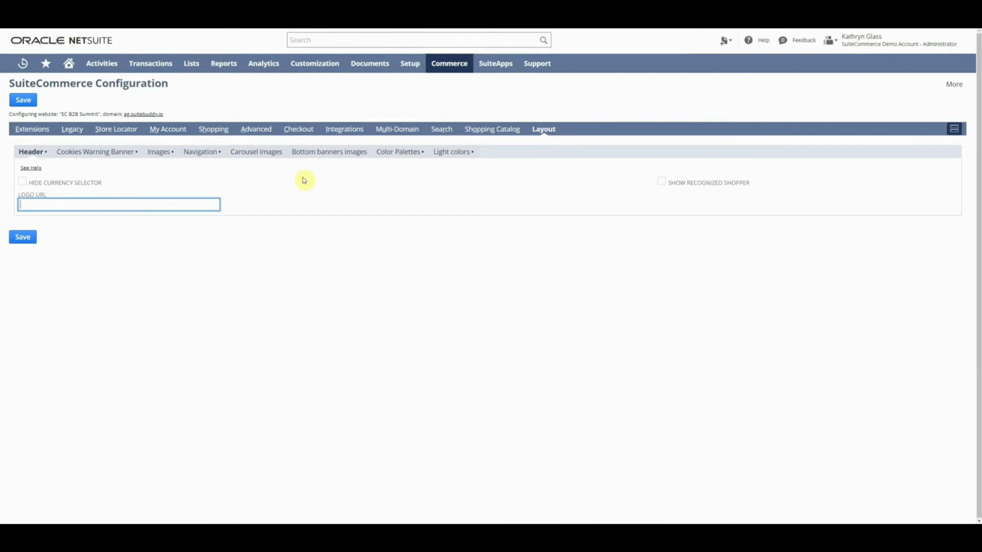
Step: View the layout's Image Not Available URL setting, and open the full product listing on the Anchor Group web store
click(159, 152)
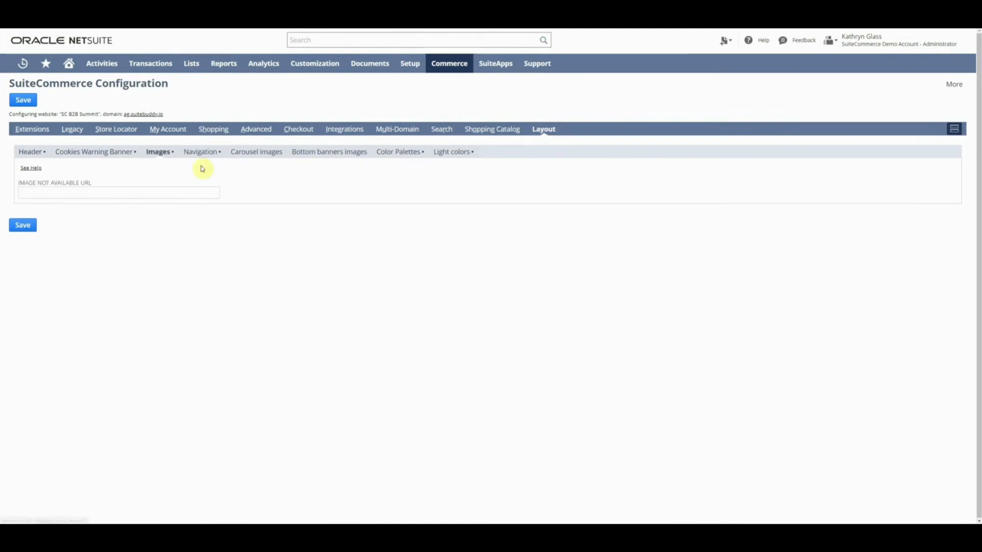
click(70, 195)
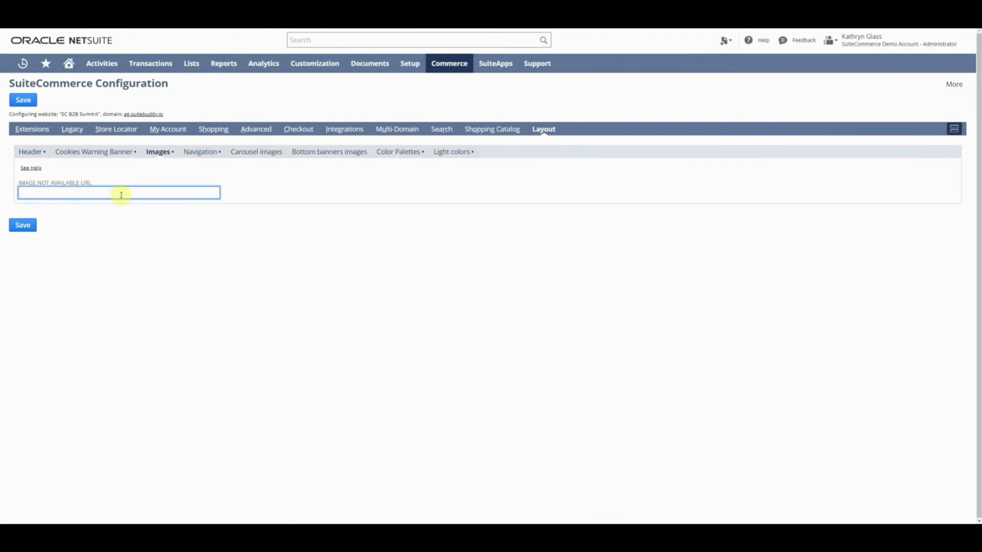
click(258, 275)
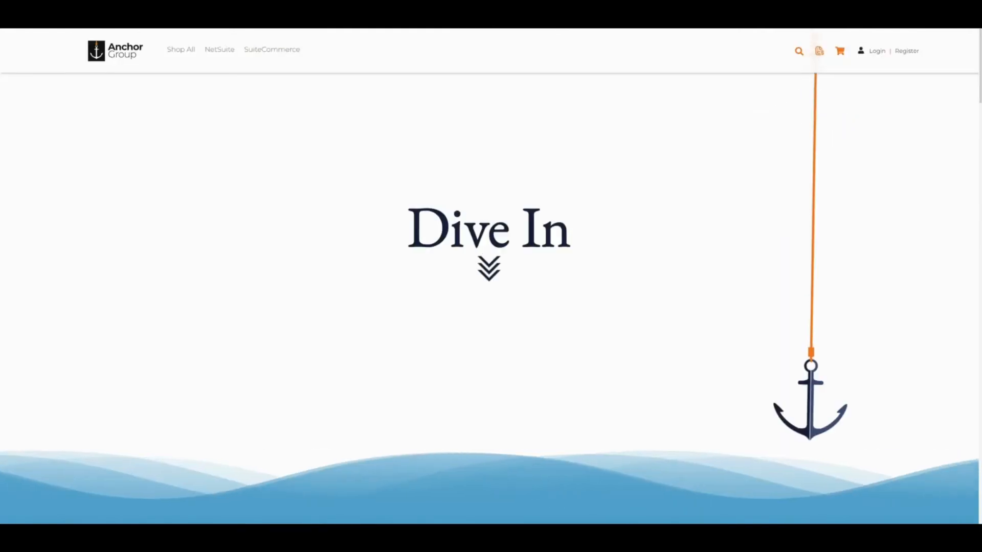
click(180, 49)
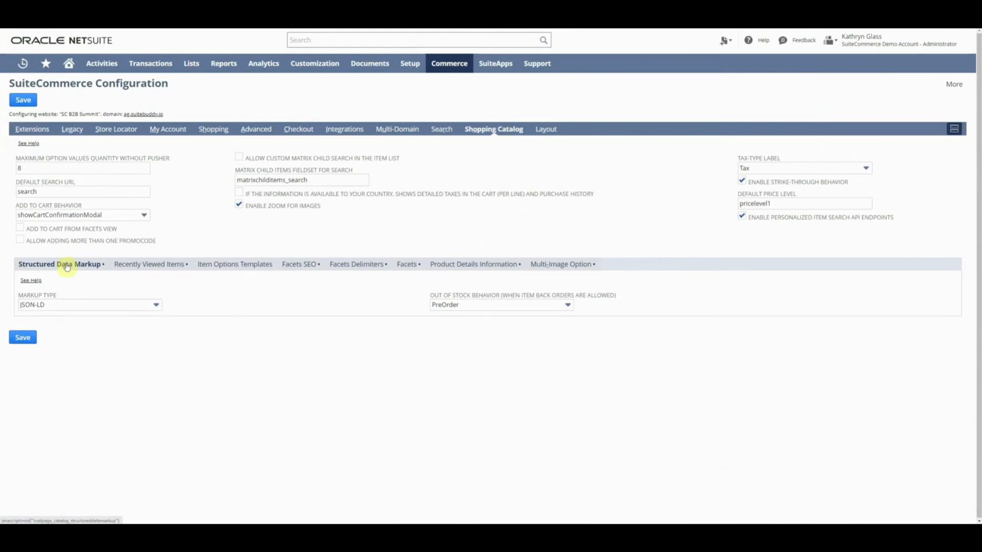
Step: Review the shopping catalog's structured data markup types, recently viewed items settings and facets list
click(45, 305)
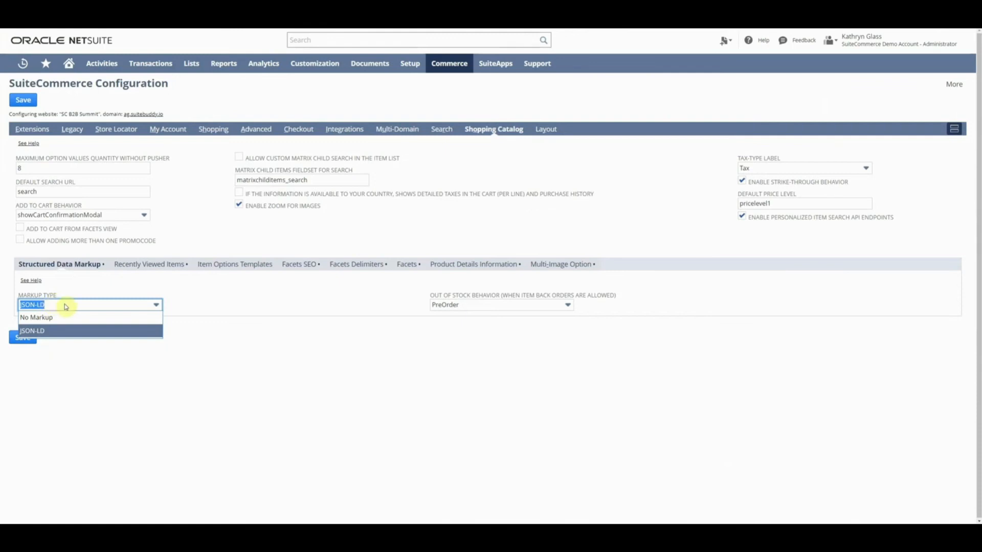
click(339, 329)
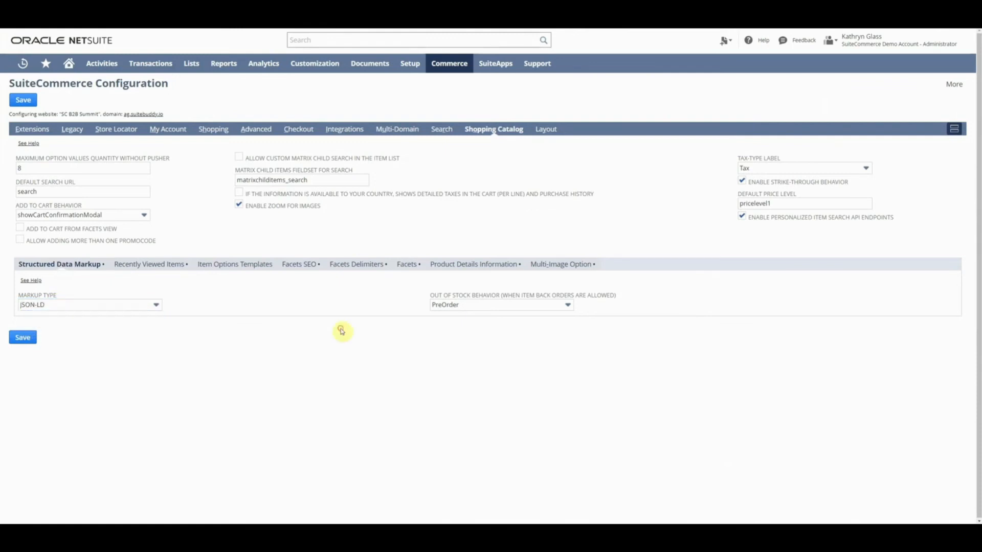
click(169, 268)
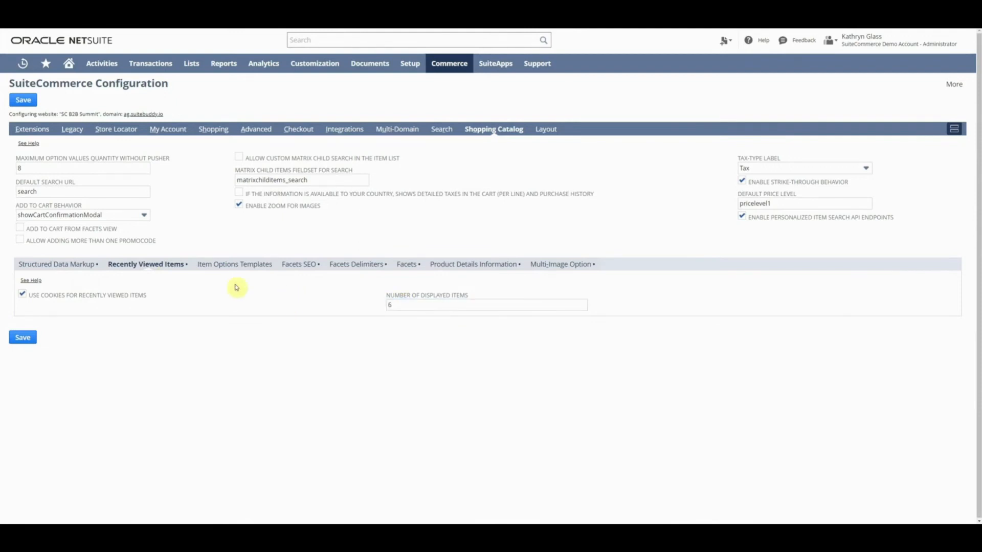
click(412, 265)
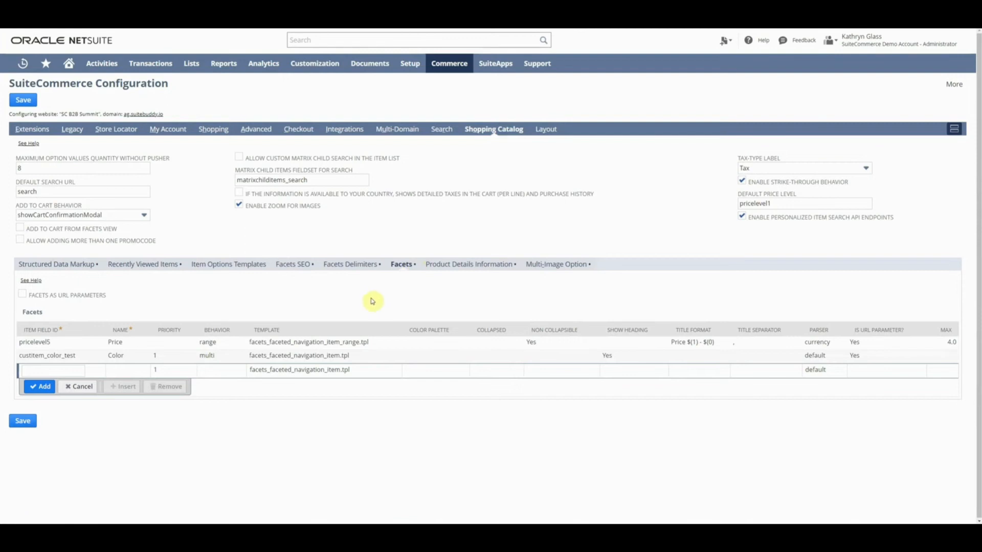
click(58, 373)
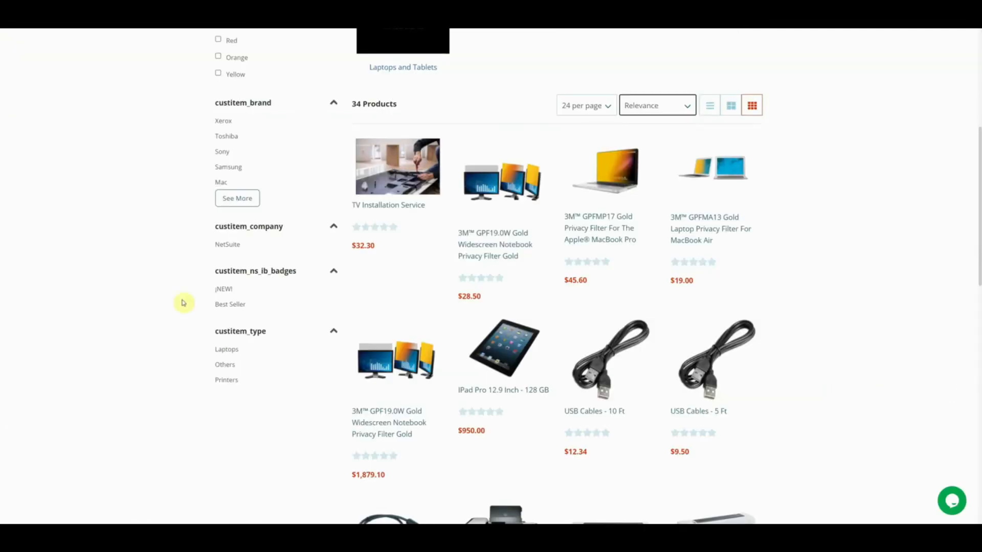
Step: Switch to the web store's Electronics category page and examine its price, color and custom item field filters
scroll(136, 286, up, 5)
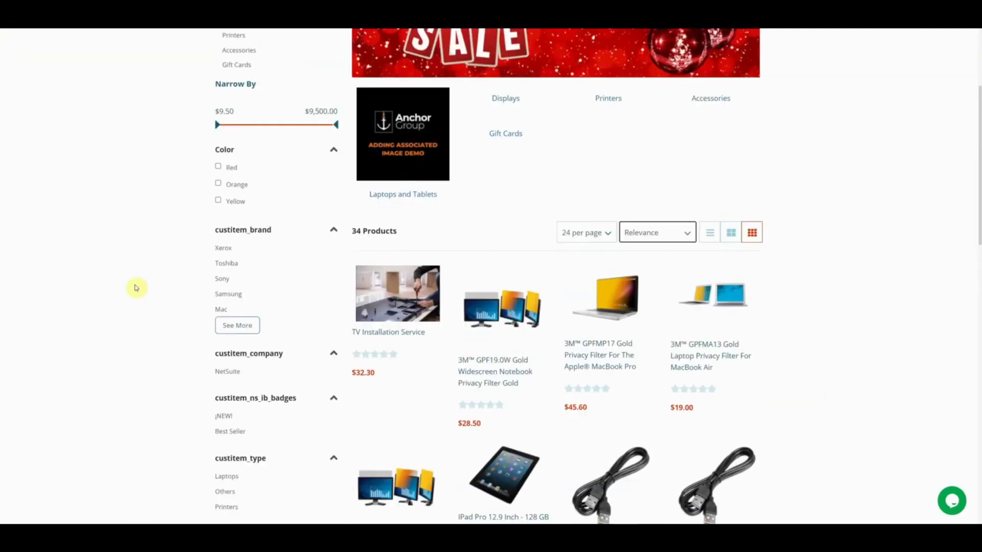
scroll(136, 282, down, 5)
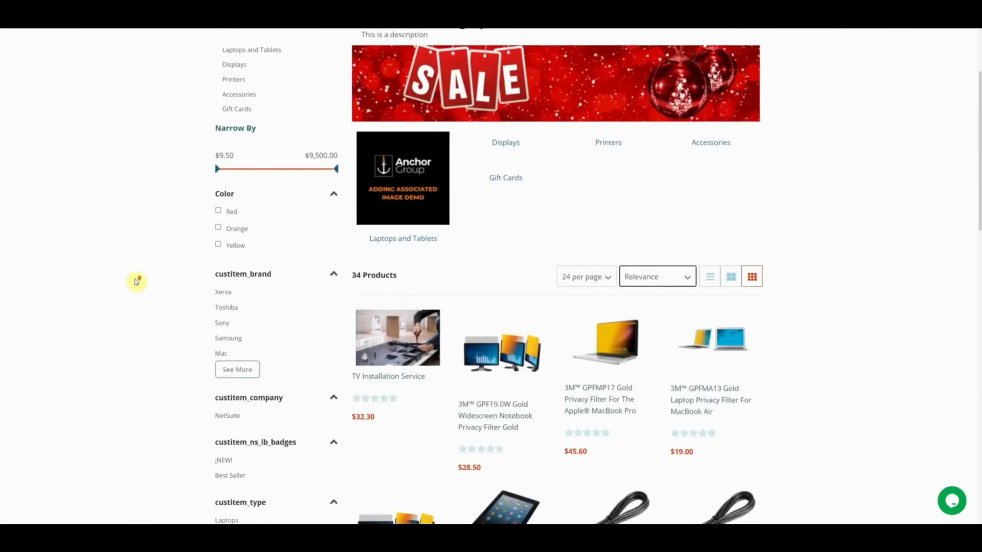
scroll(136, 281, up, 2)
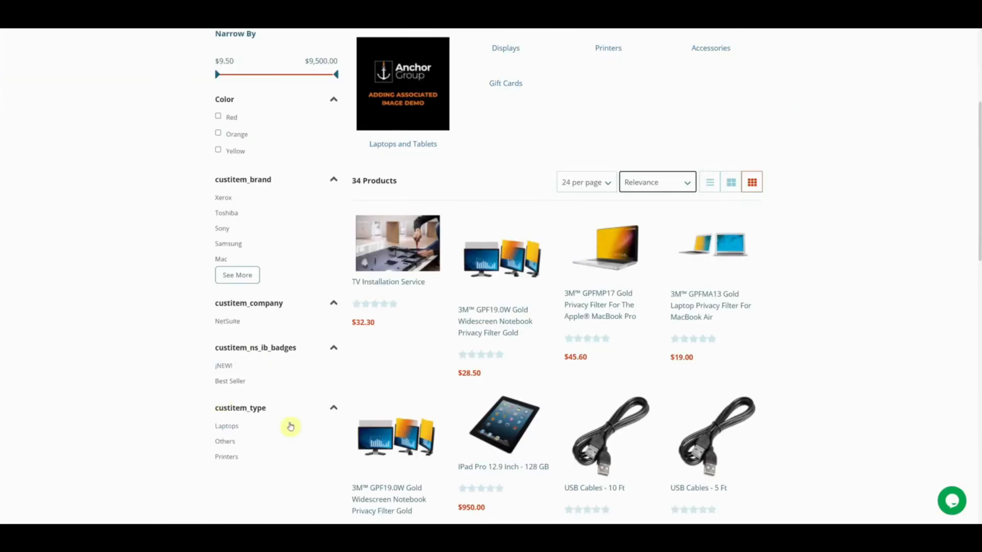
scroll(278, 259, up, 2)
scroll(244, 214, down, 2)
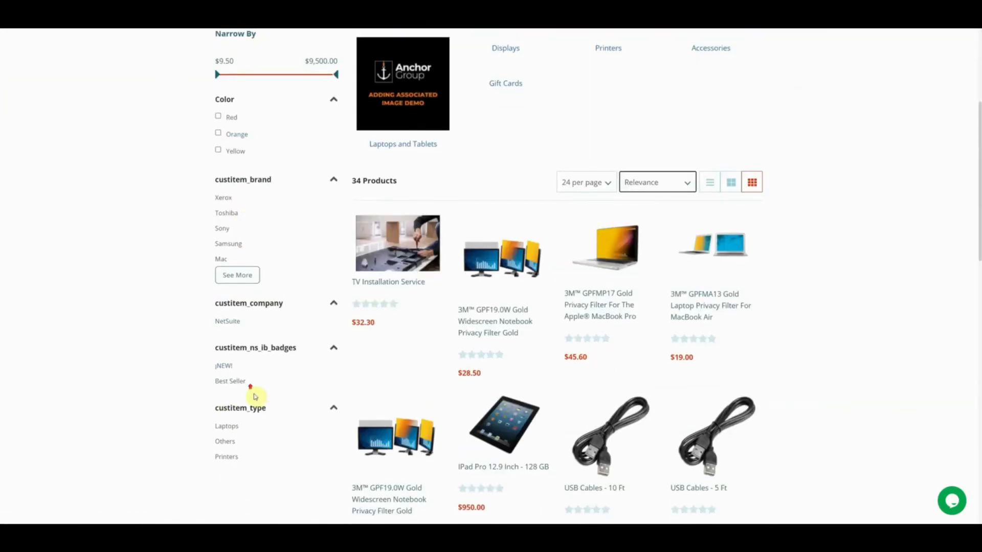
scroll(254, 395, up, 5)
Step: Open the web store's Outdoor category and examine its product filters
click(359, 101)
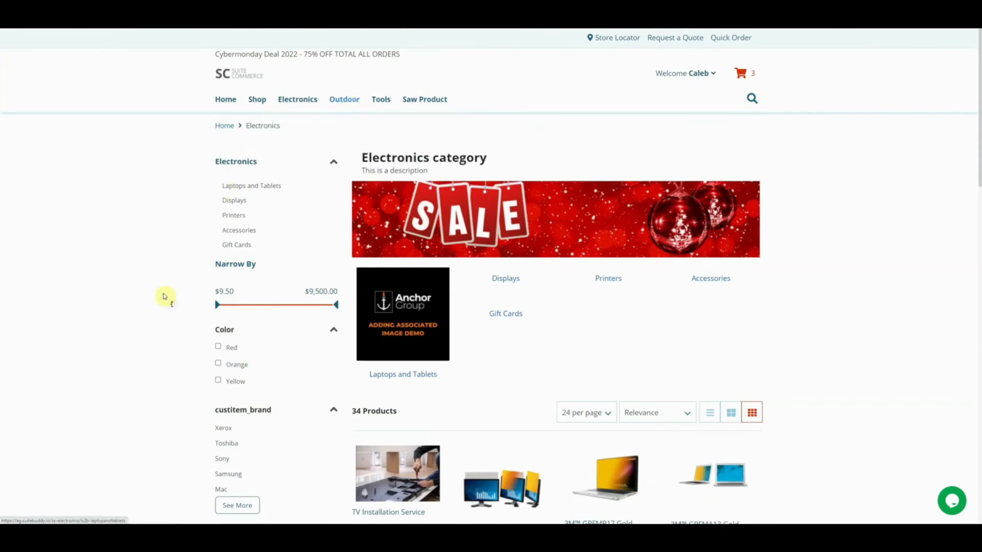
scroll(164, 301, down, 3)
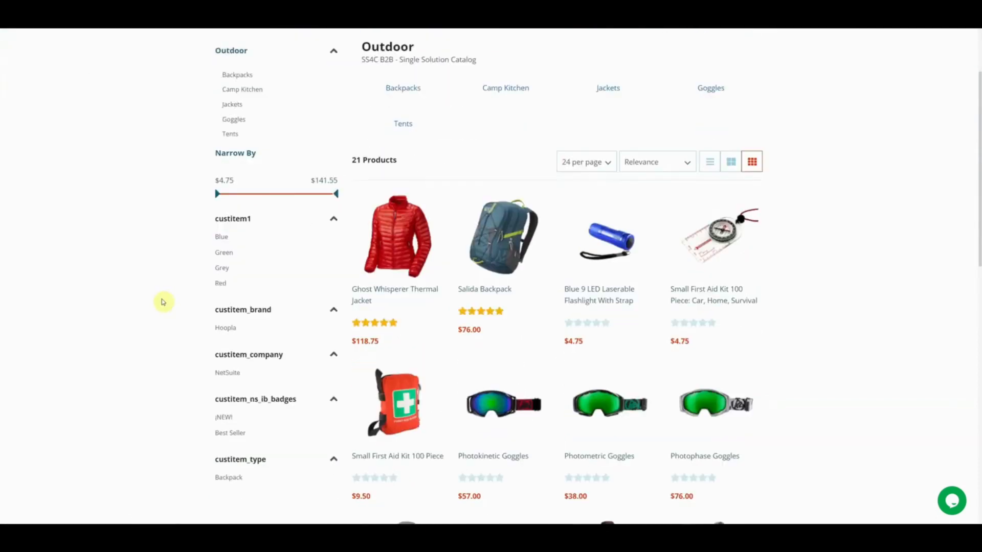
scroll(164, 302, up, 3)
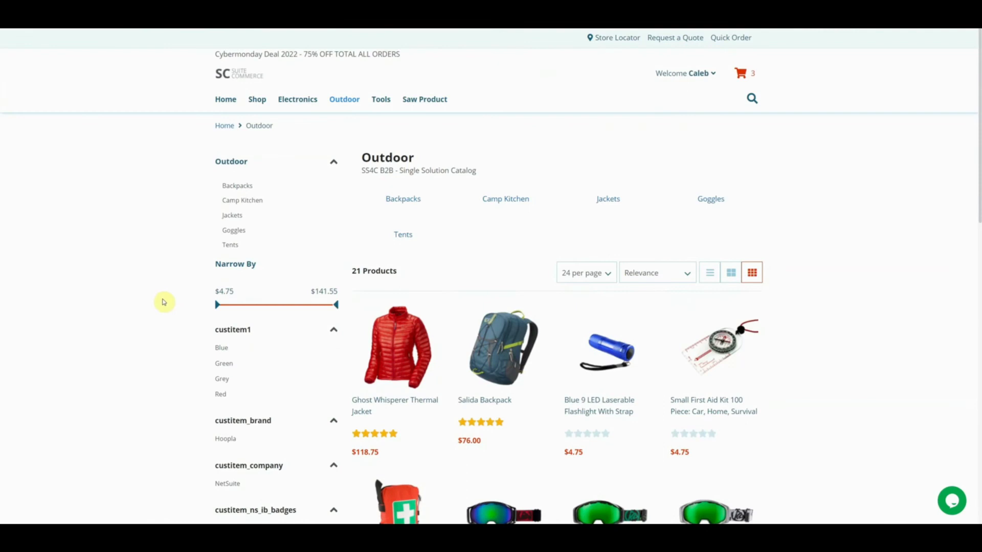
Step: Open the Tools category, and narrow its products by raising the minimum price to $86.23 and lowering the maximum price
click(379, 99)
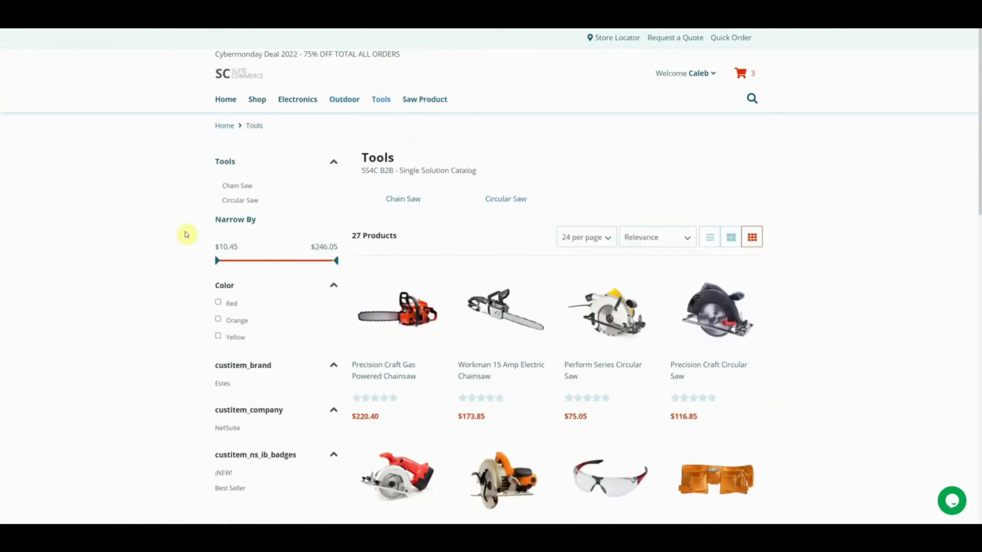
scroll(186, 235, down, 1)
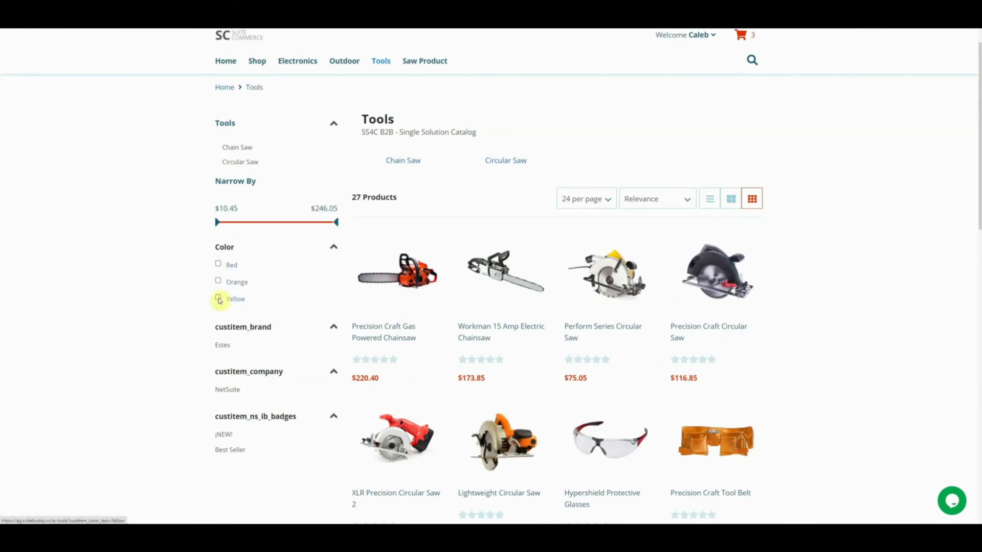
drag(218, 224, 255, 226)
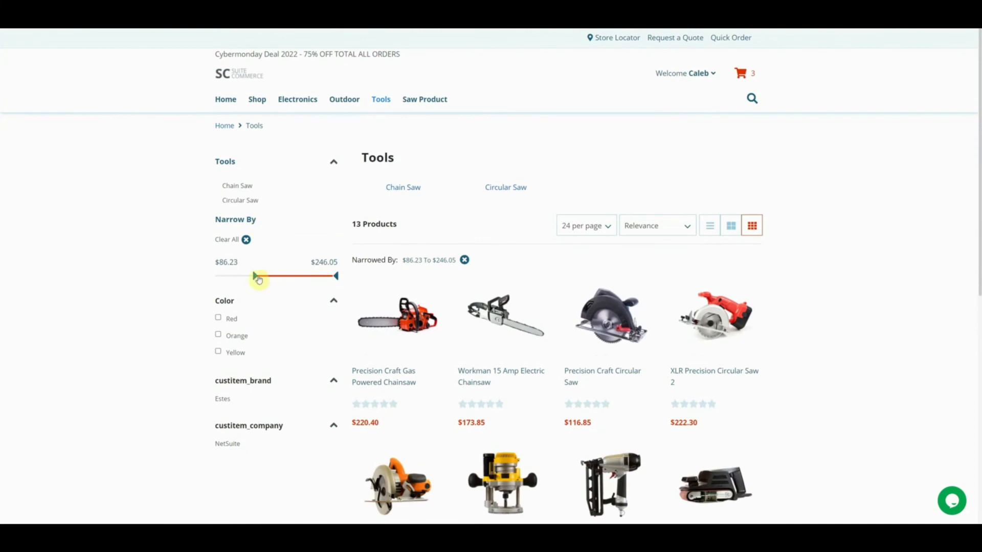
drag(338, 277, 300, 276)
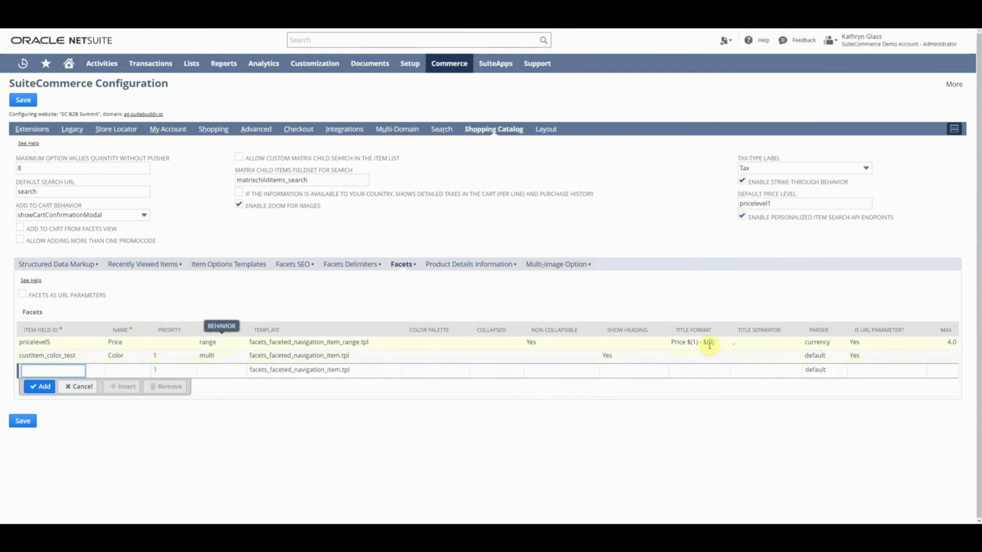
Step: Return to the SuiteCommerce configuration and view the shopping catalog's Product Details Information entries
click(466, 264)
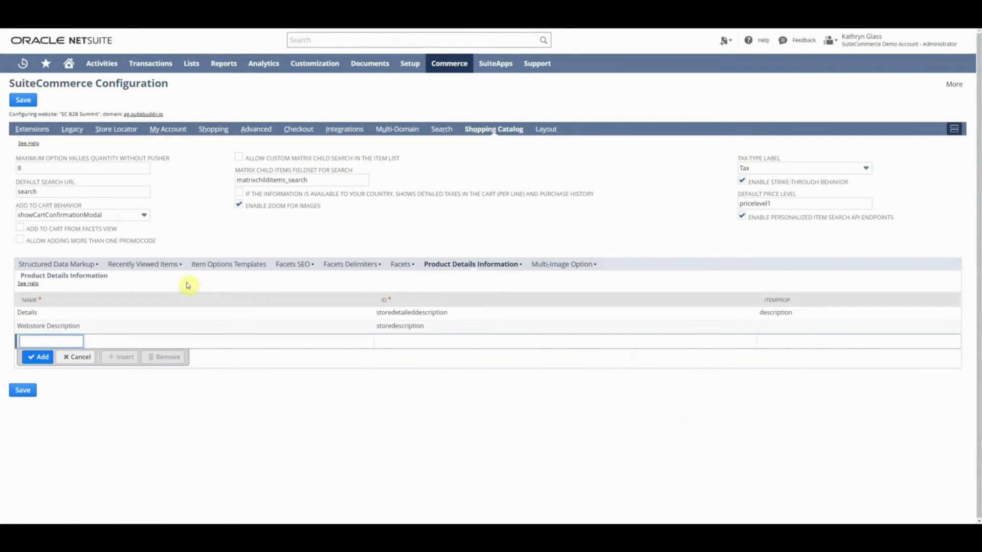
Step: Review the search configuration's Type Ahead and Result Sorting settings alongside the sort options on the web store's Tools page
click(447, 134)
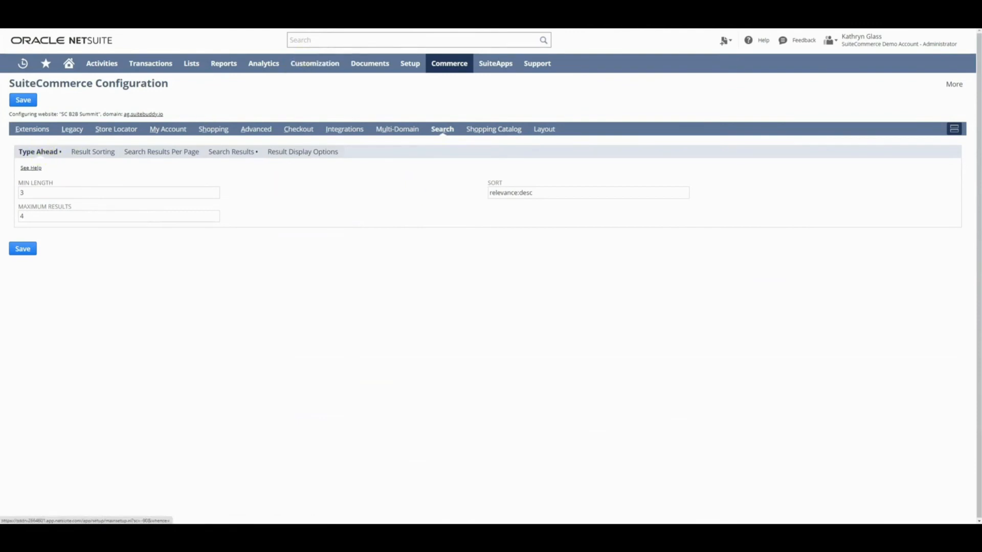
click(44, 189)
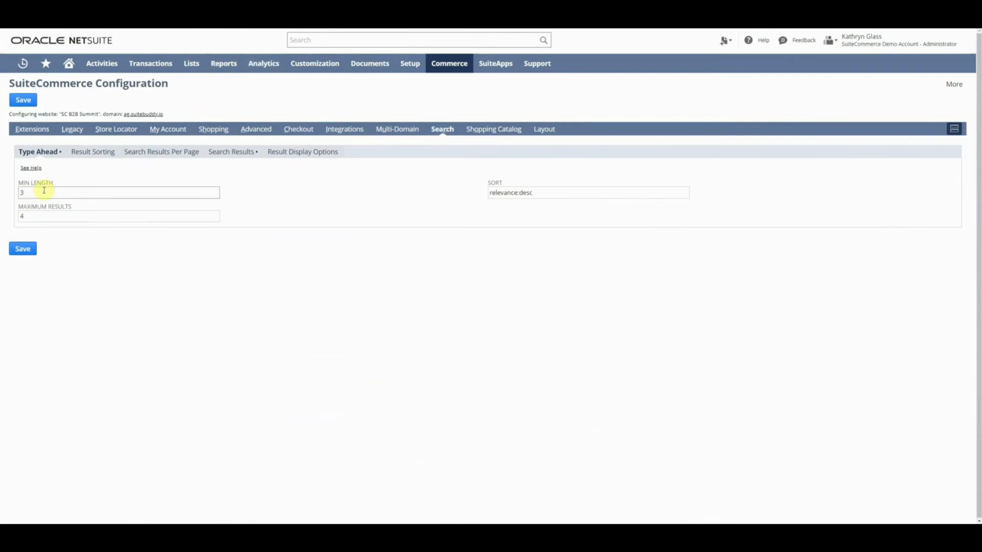
click(93, 151)
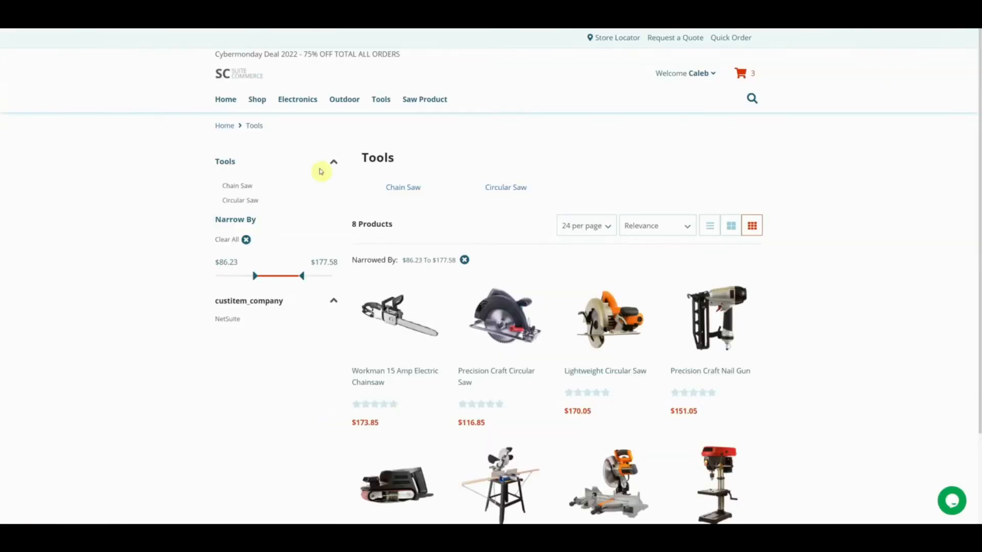
click(657, 225)
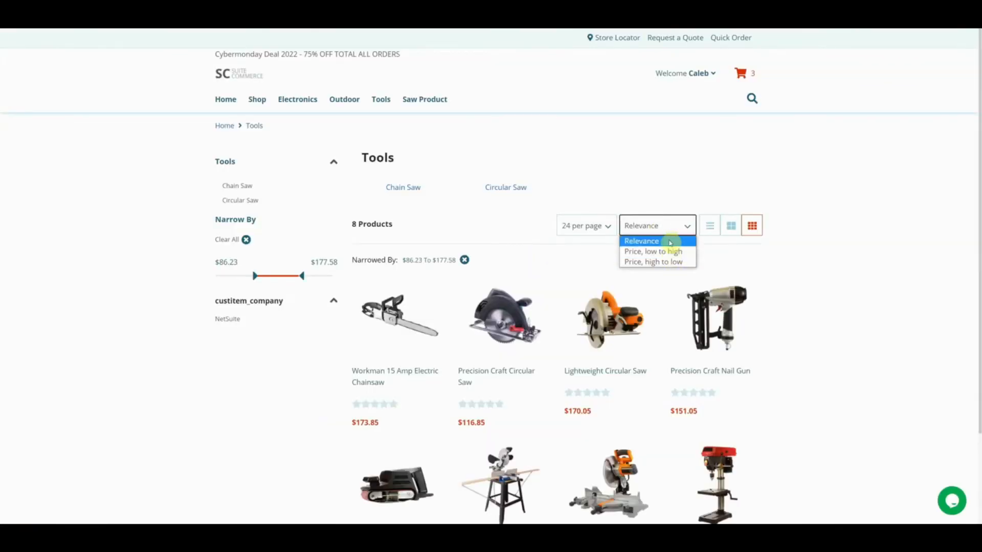
click(627, 177)
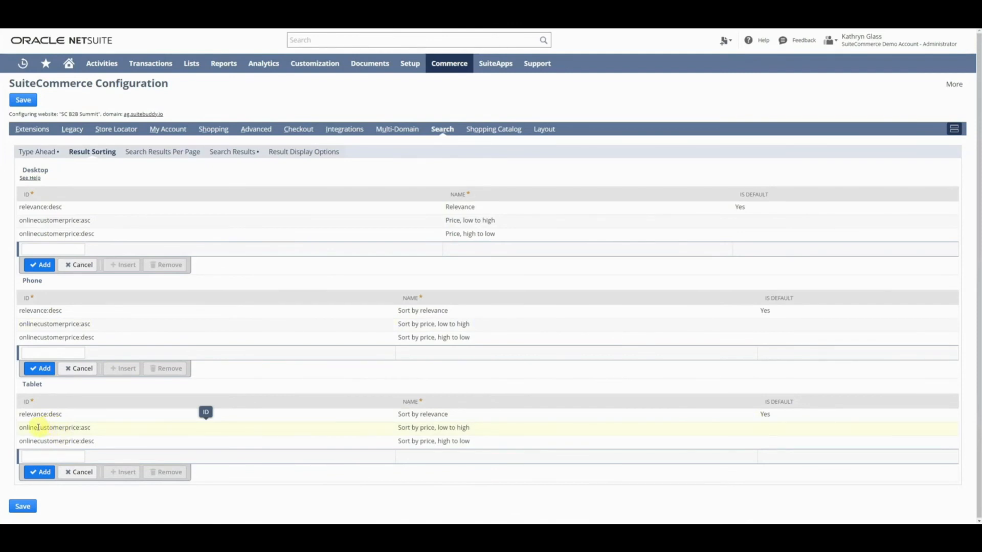
Step: Review the search's Result Display Options for desktop, phone and tablet against the web store, and save the SuiteCommerce configuration
click(307, 152)
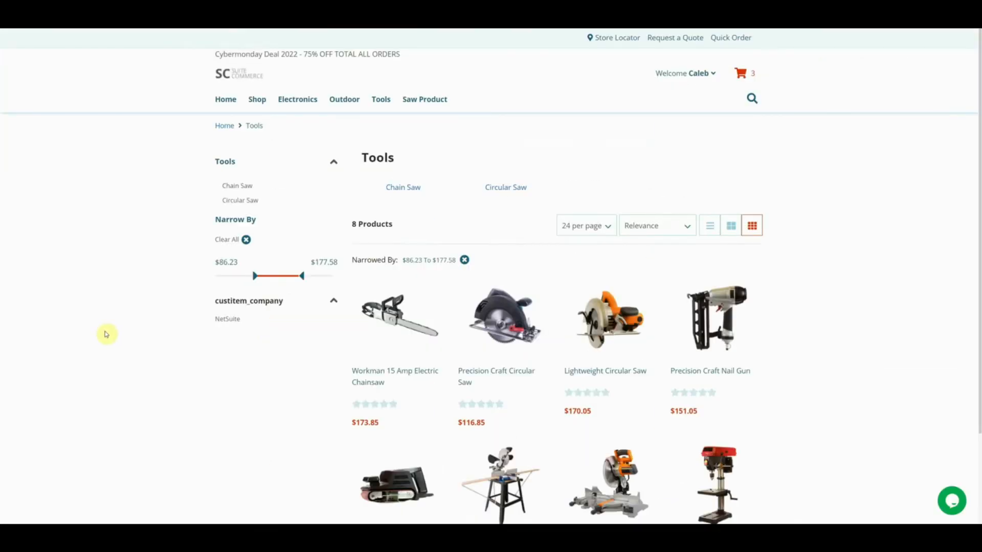
key(ctrl+shift+i)
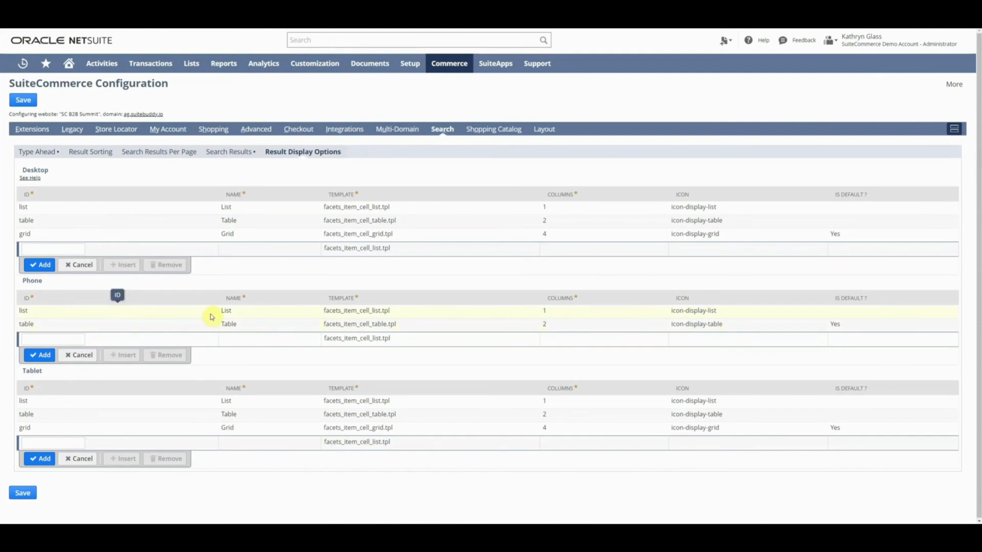
click(23, 100)
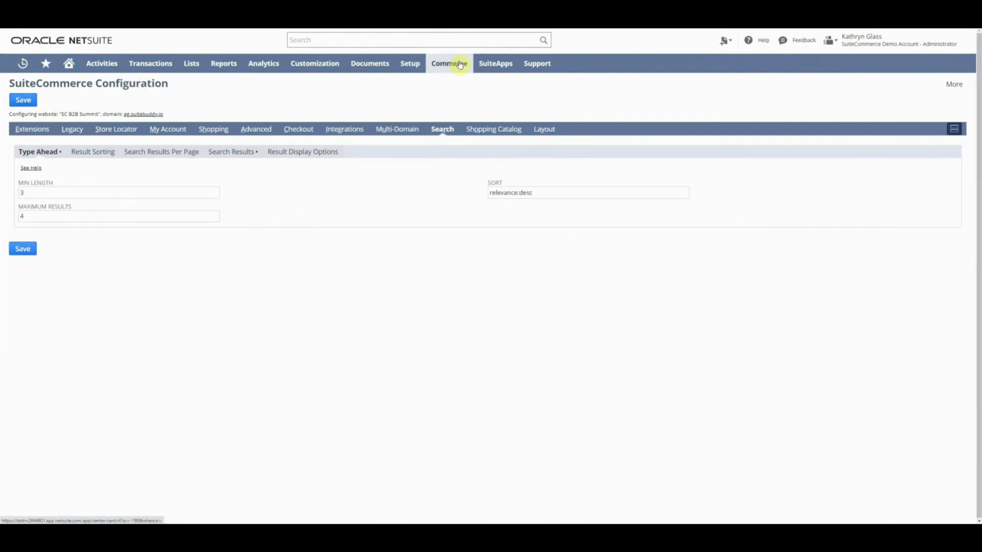
Step: Submit a new cache invalidation request that clears the cache for the whole SC B2B Summit domain ag.suitebuddy.io
mouse_move(460, 64)
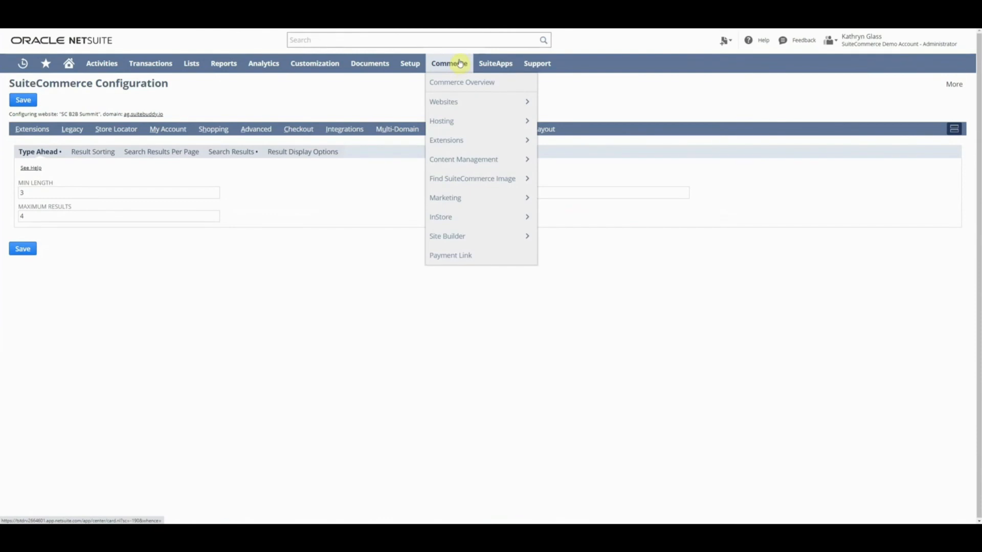
mouse_move(461, 159)
mouse_move(613, 166)
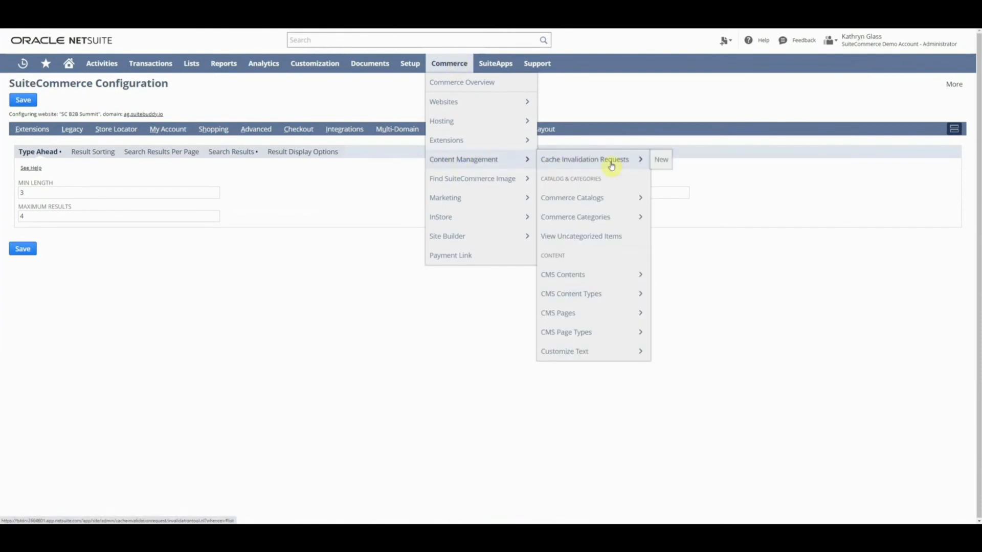
click(664, 160)
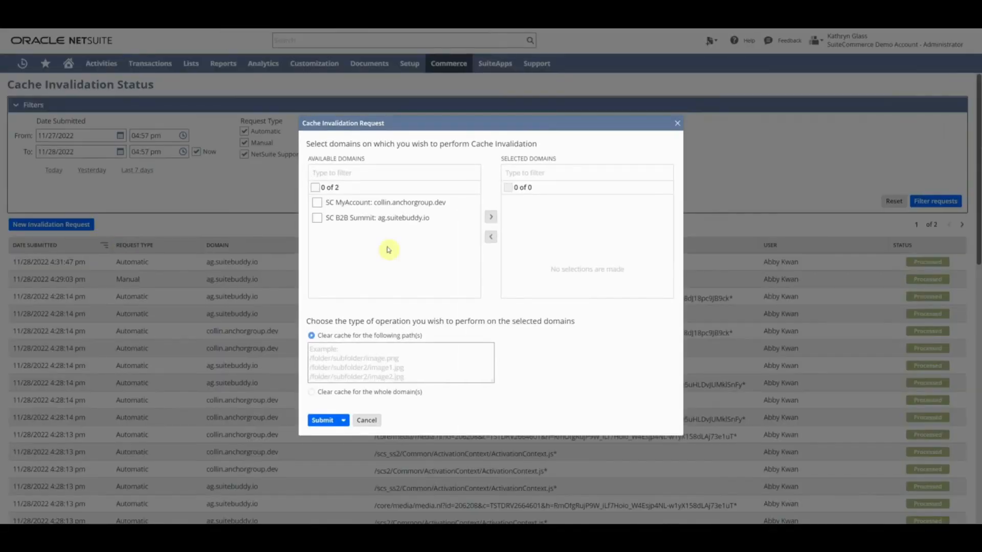
click(411, 221)
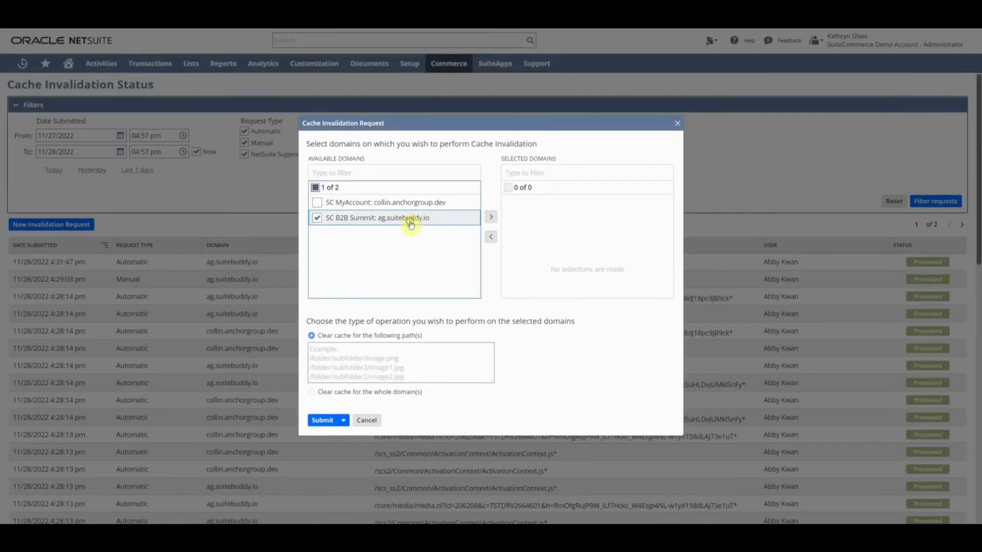
click(491, 217)
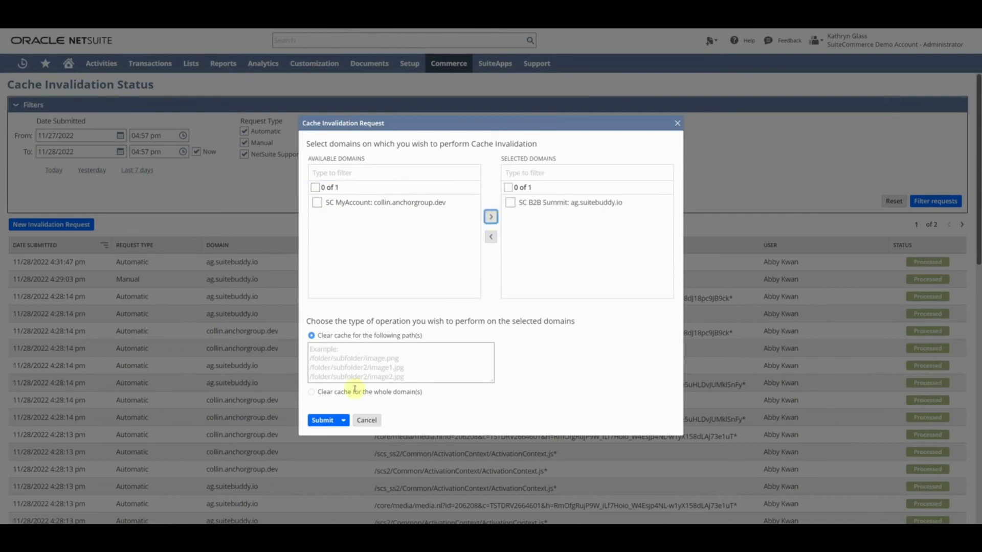
click(353, 391)
click(322, 420)
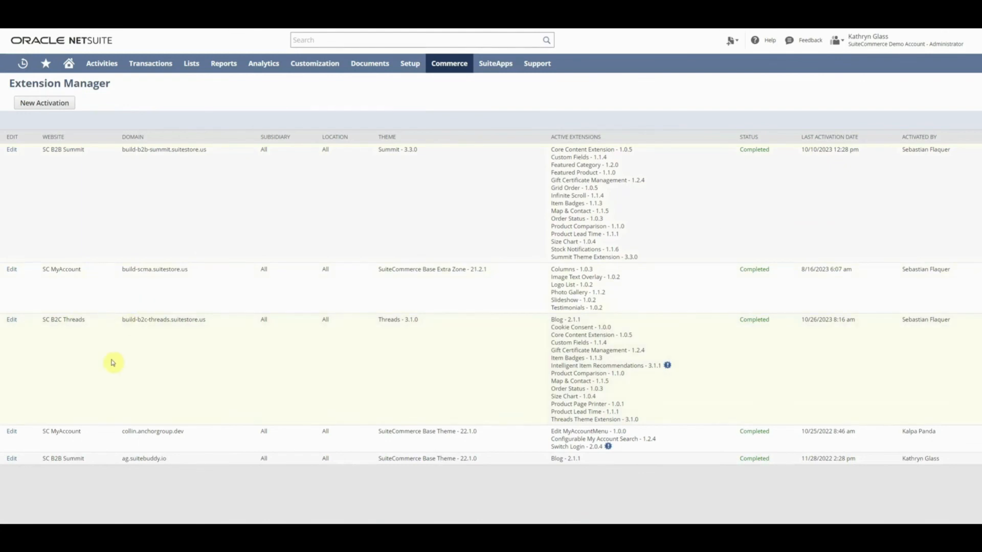
Step: Open the ag.suitebuddy.io activation from the Extension Manager for editing, and examine its active theme and Blog extension
click(12, 462)
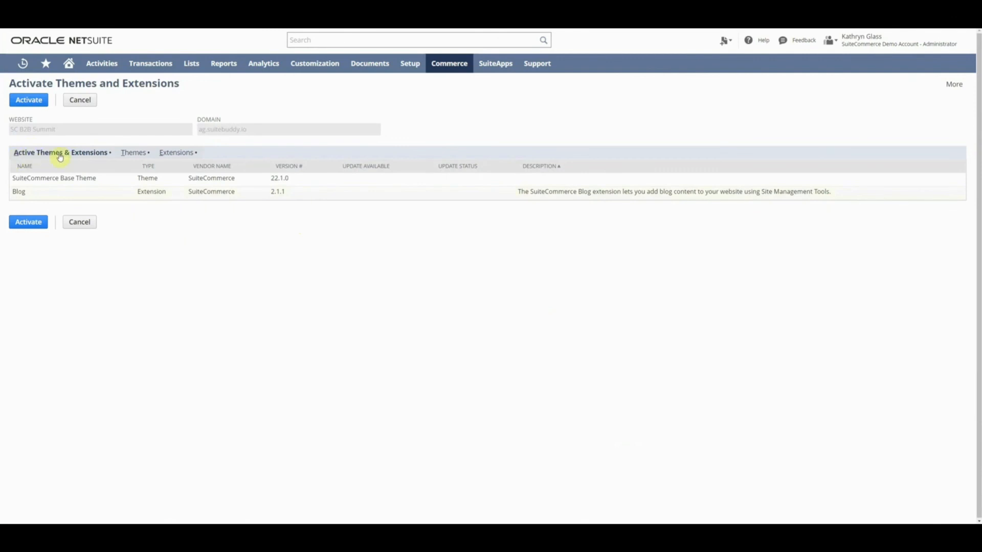
drag(107, 178, 7, 179)
double_click(147, 178)
double_click(15, 192)
double_click(152, 191)
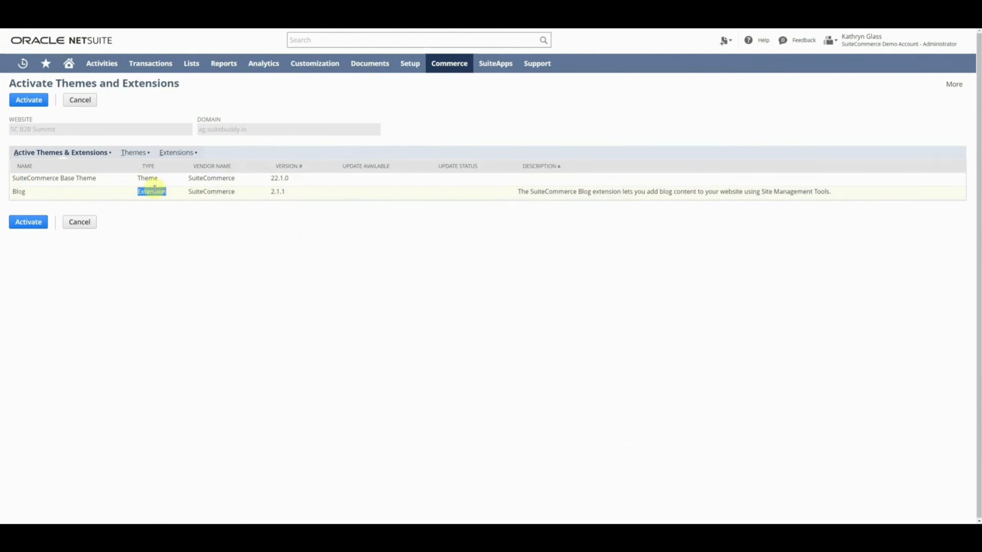
drag(541, 192, 687, 192)
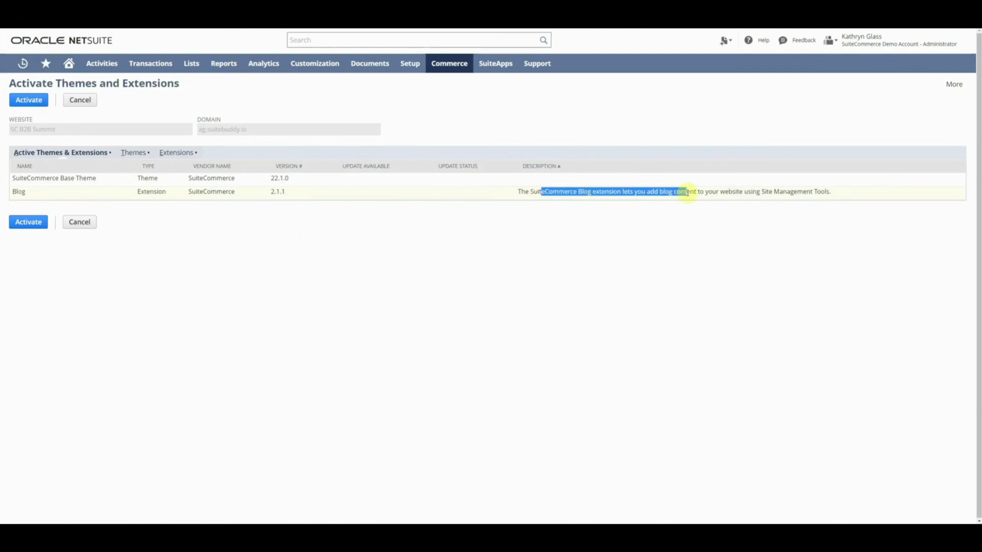
Step: View the themes available for the SC B2B Summit website, including the SuiteCommerce Base Theme
click(136, 153)
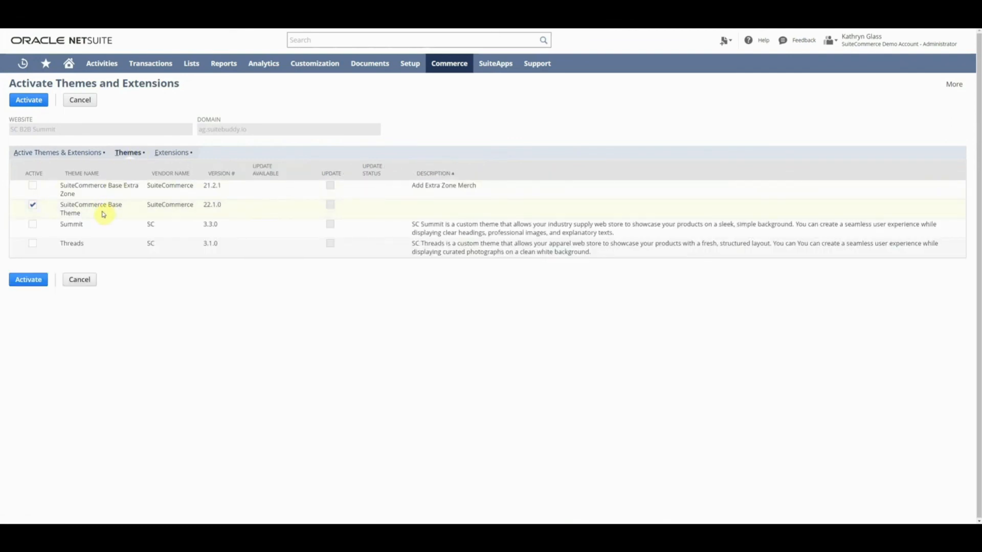
drag(56, 206, 81, 217)
click(179, 296)
Step: Look through the extensions available for the SC B2B Summit website, including Switch Login
click(172, 154)
scroll(48, 210, down, 3)
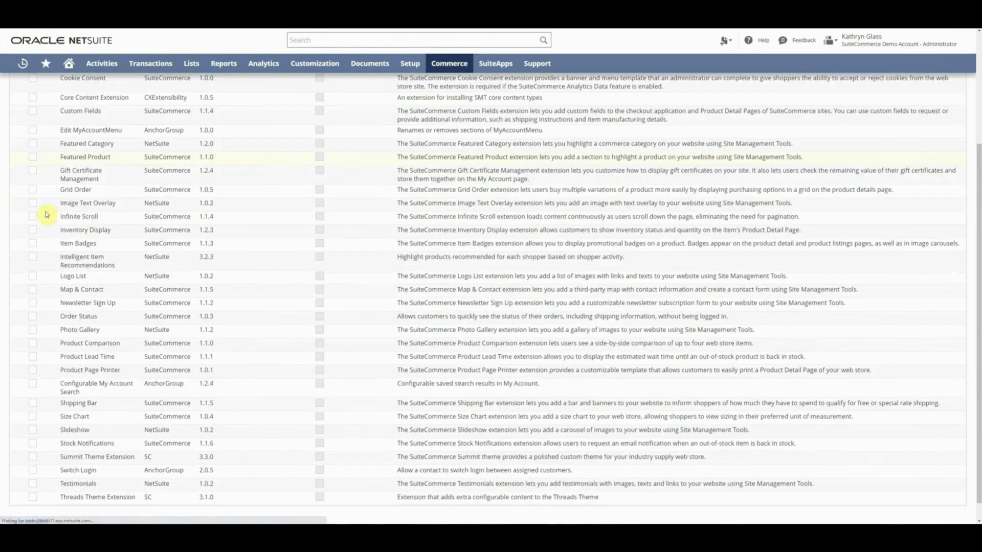
scroll(97, 195, down, 1)
scroll(113, 164, up, 4)
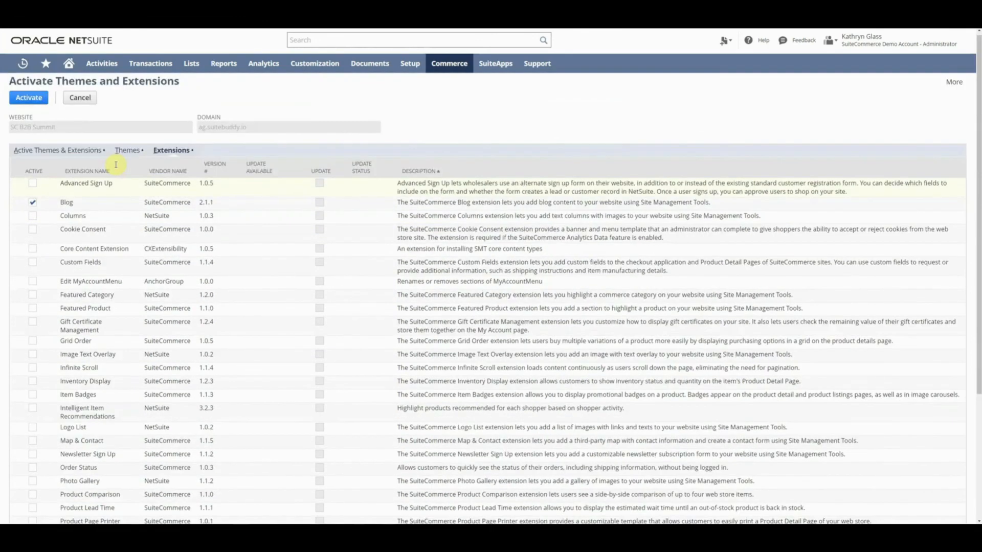
scroll(107, 164, down, 4)
drag(97, 450, 52, 455)
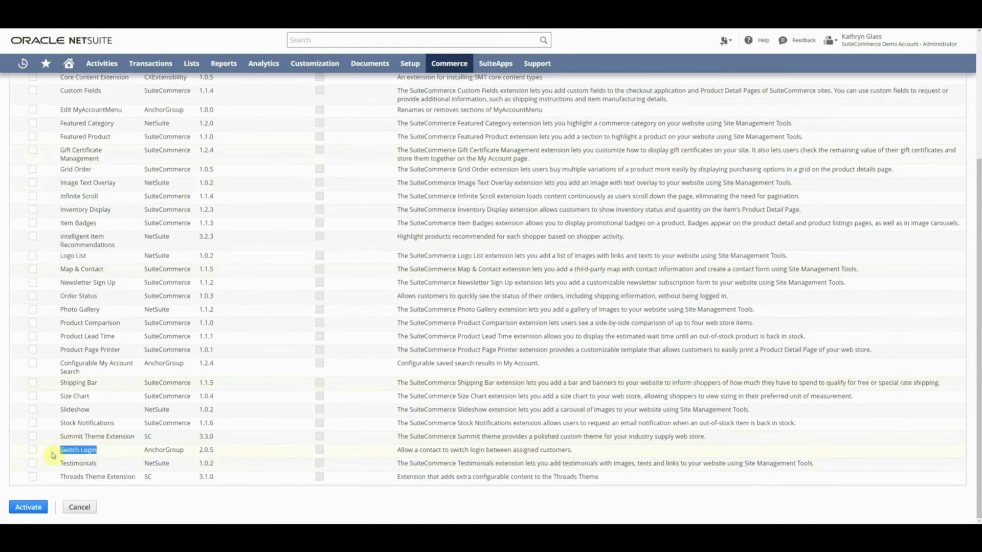
scroll(125, 416, up, 4)
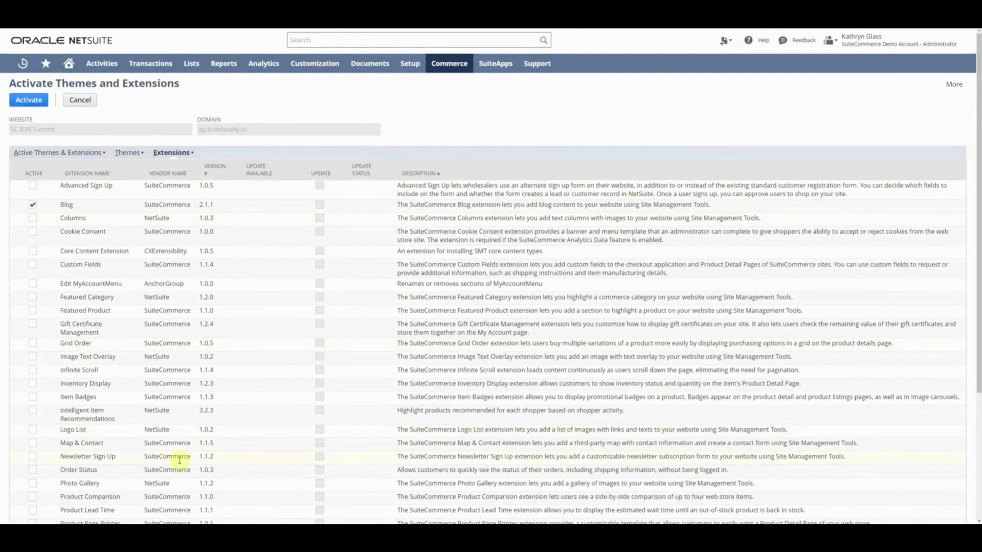
scroll(109, 365, down, 2)
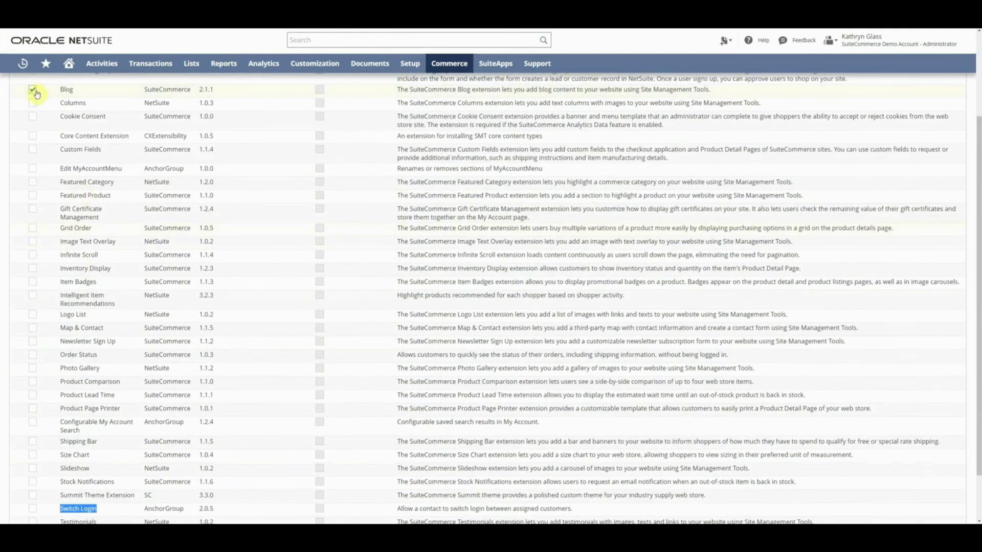
scroll(35, 97, down, 1)
scroll(138, 417, up, 3)
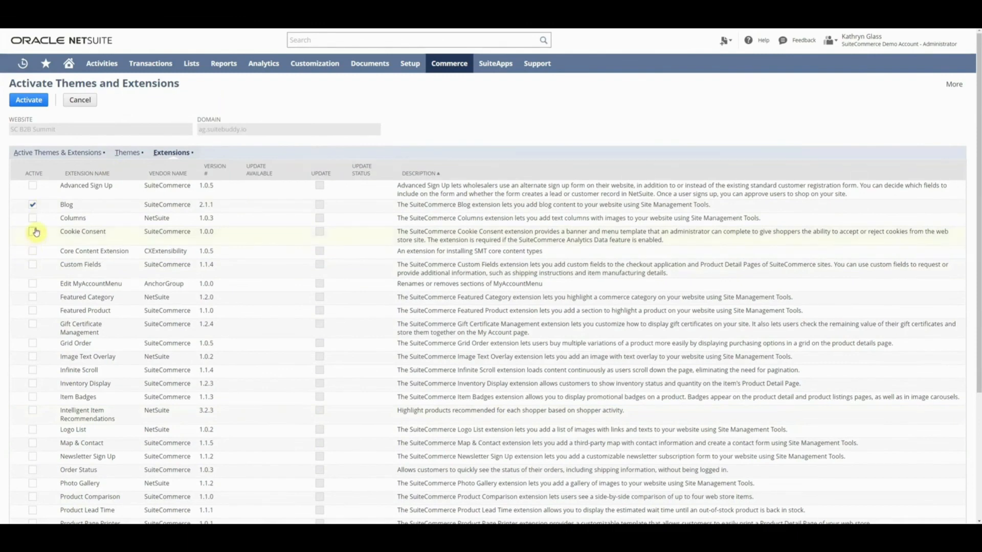
scroll(34, 231, down, 2)
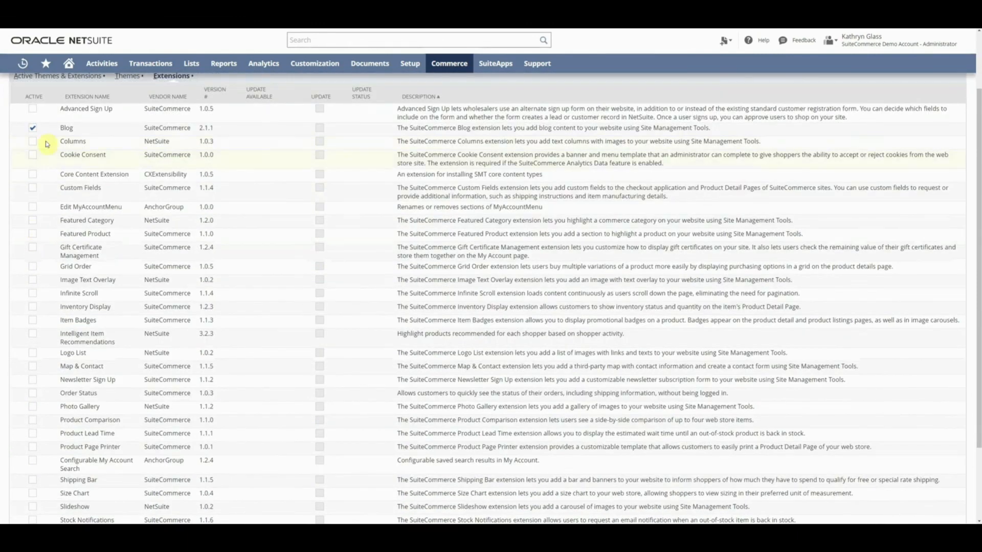
Step: Select the Cookie Consent, Edit MyAccountMenu and Switch Login extensions, and activate them for ag.suitebuddy.io
click(33, 154)
click(33, 206)
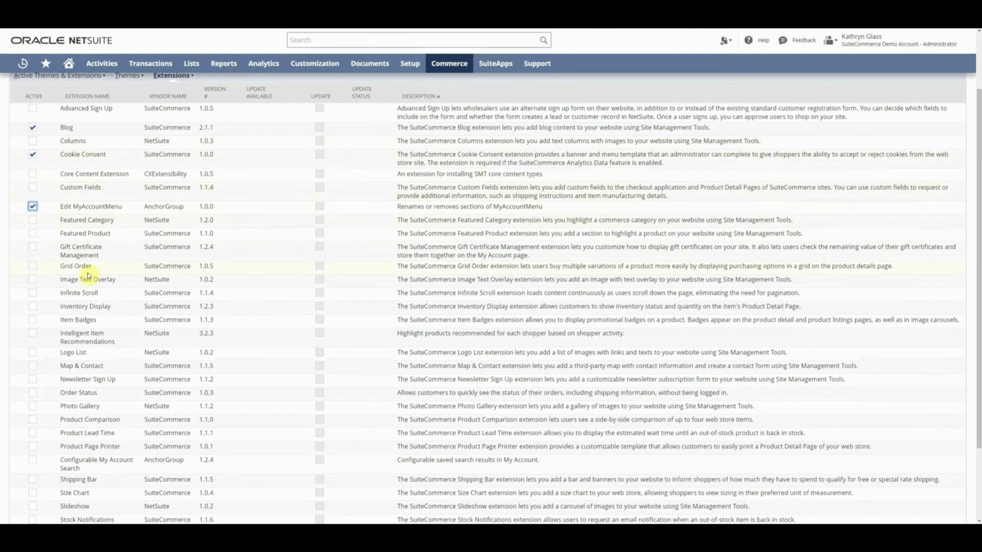
scroll(88, 276, down, 2)
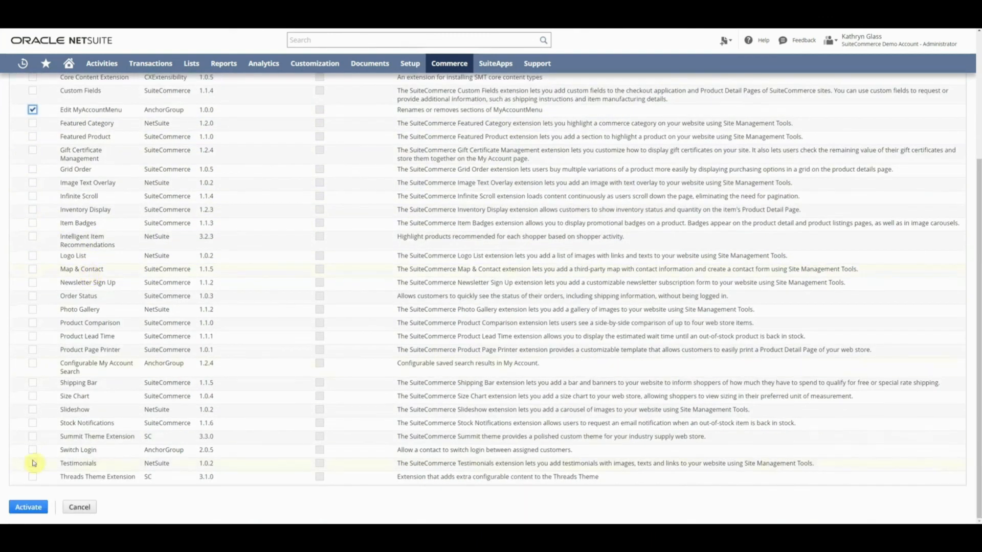
click(34, 451)
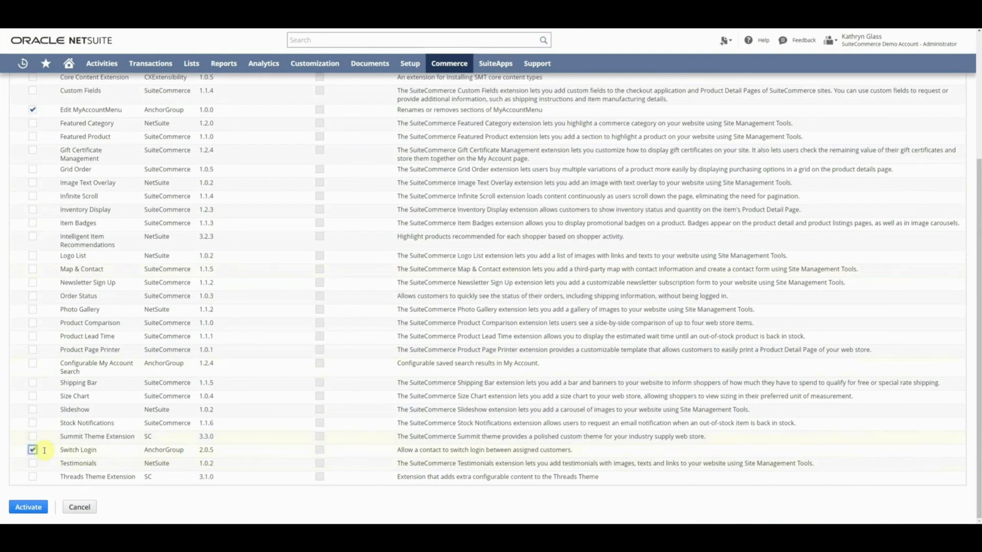
scroll(51, 419, up, 4)
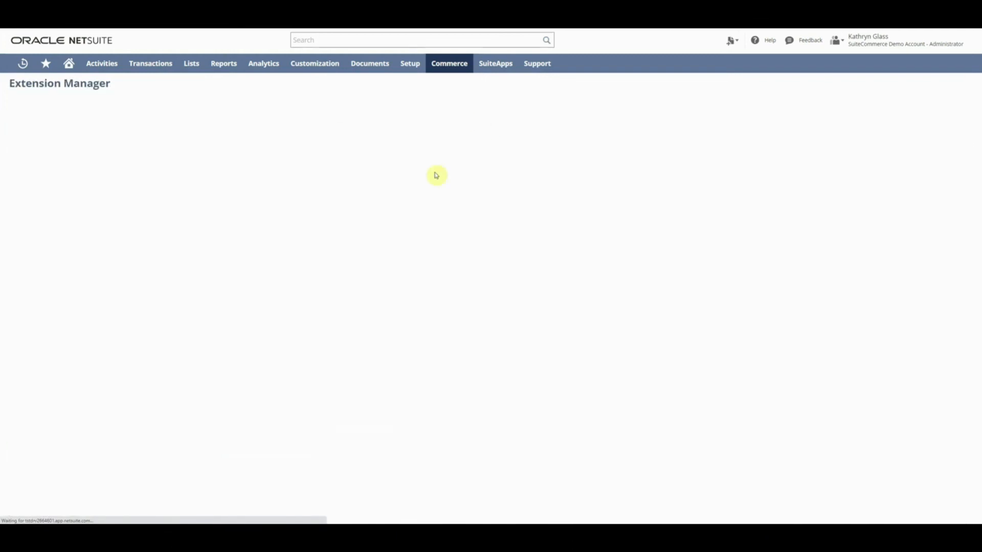
Step: Check the activation status of ag.suitebuddy.io in the Extension Manager
drag(740, 459, 767, 460)
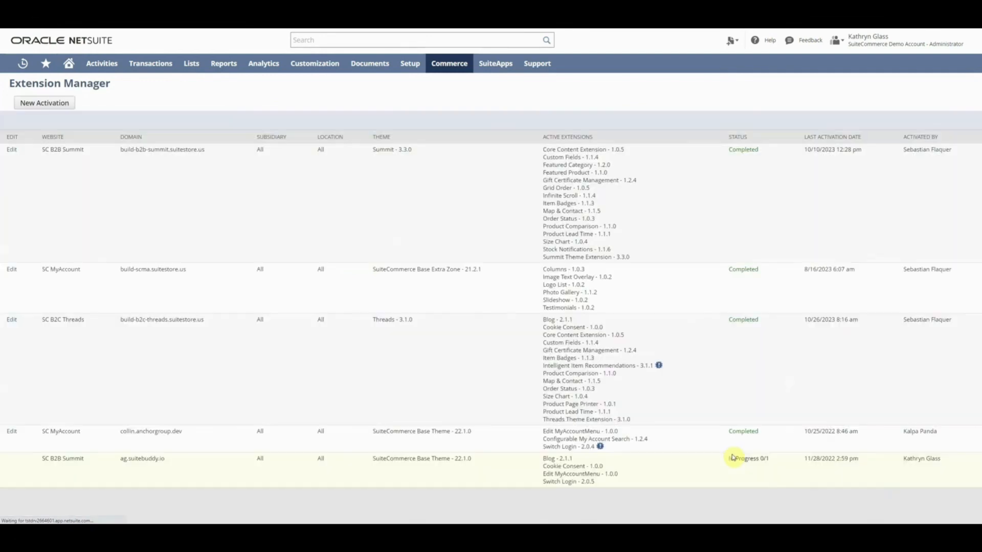
triple_click(736, 459)
click(756, 456)
drag(728, 432, 765, 434)
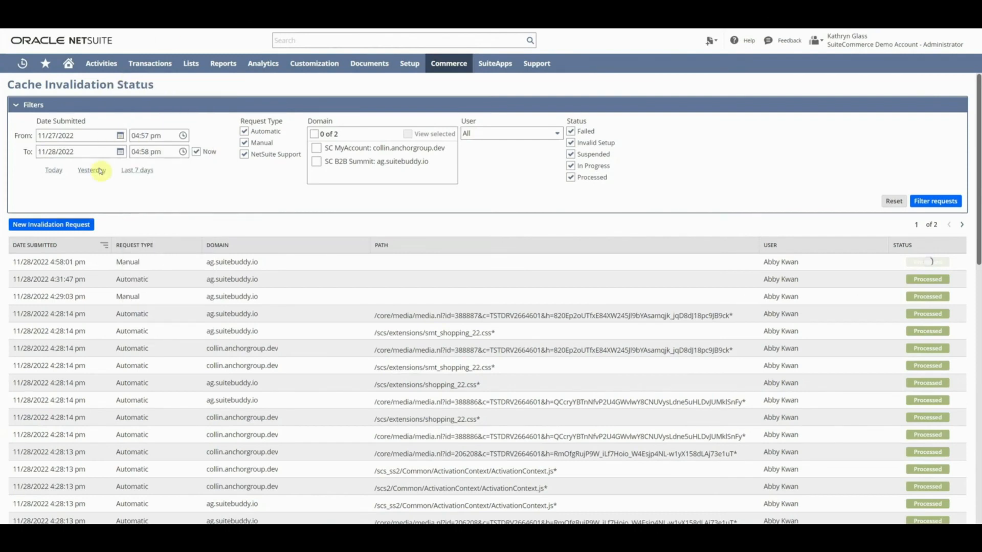
Step: Submit another whole-domain cache invalidation request for SC B2B Summit's ag.suitebuddy.io after the extension activation
click(77, 225)
click(400, 219)
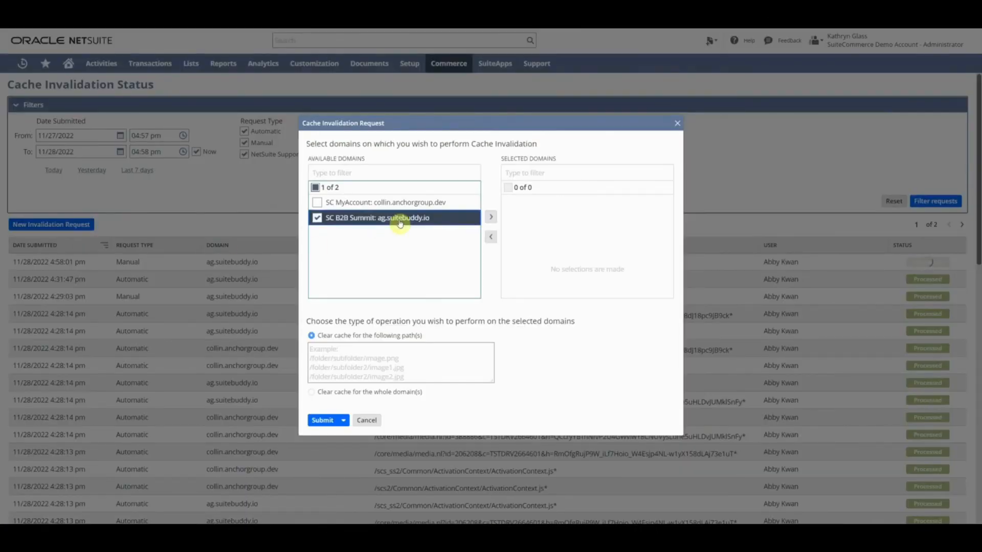
click(490, 216)
click(377, 392)
click(320, 420)
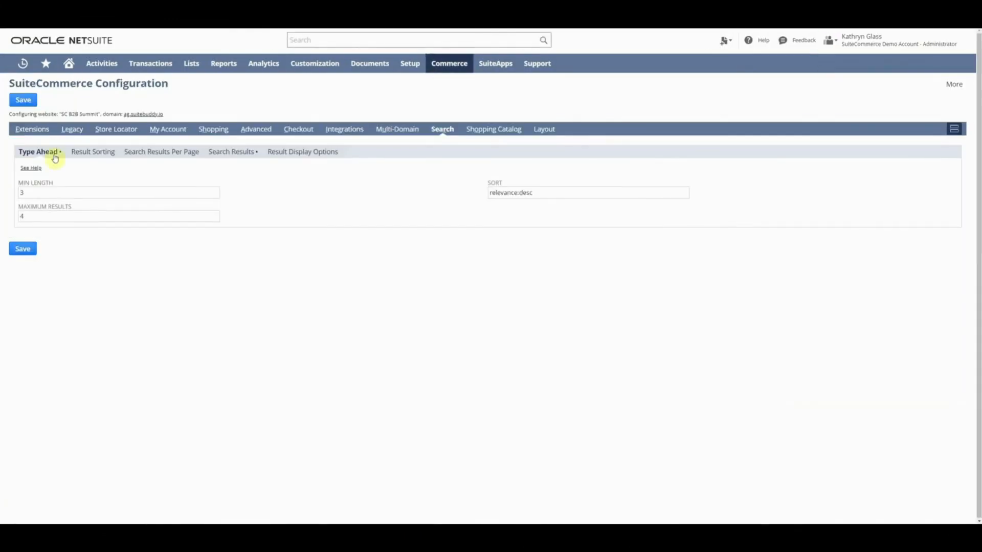
Step: Return to the SuiteCommerce configuration and view the Blog extension's settings
click(33, 129)
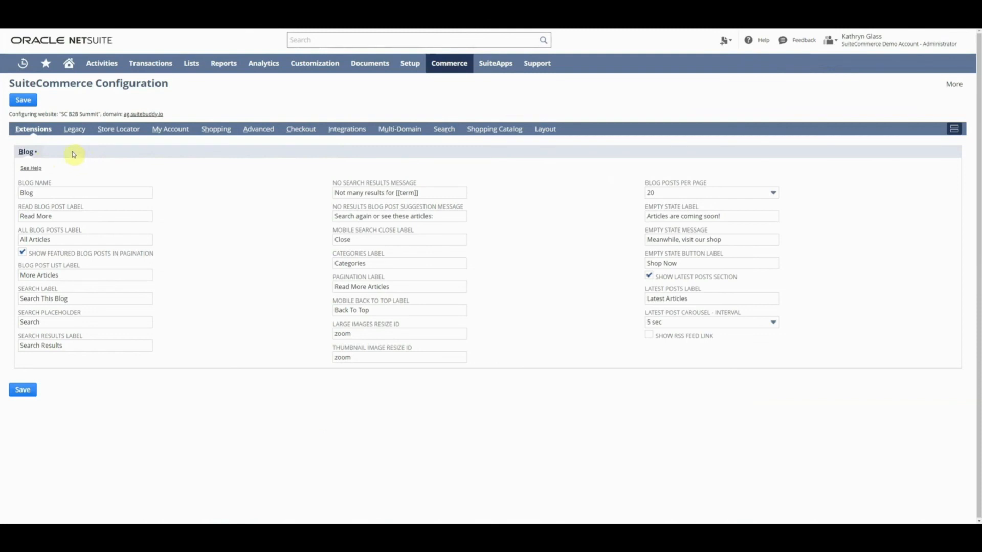
mouse_move(442, 64)
mouse_move(483, 144)
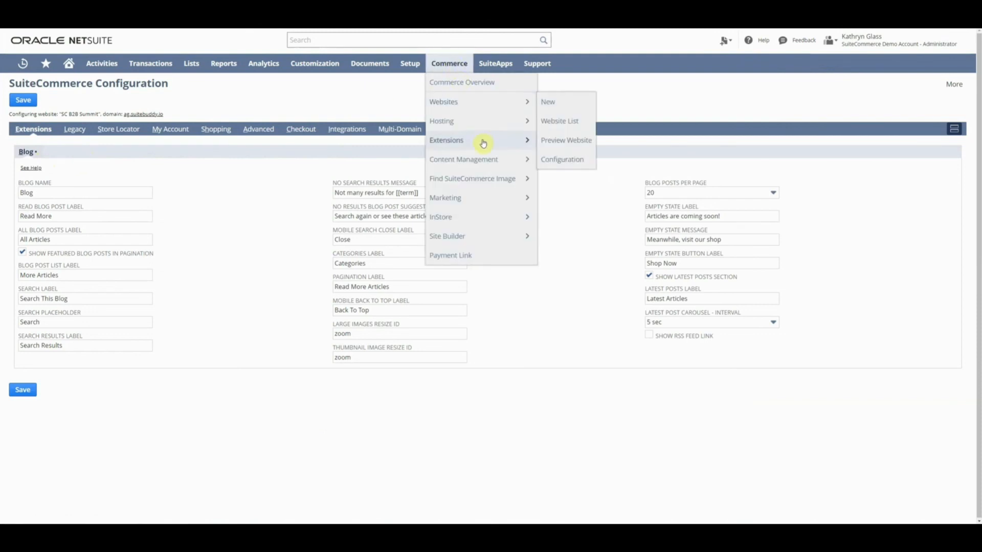
mouse_move(473, 122)
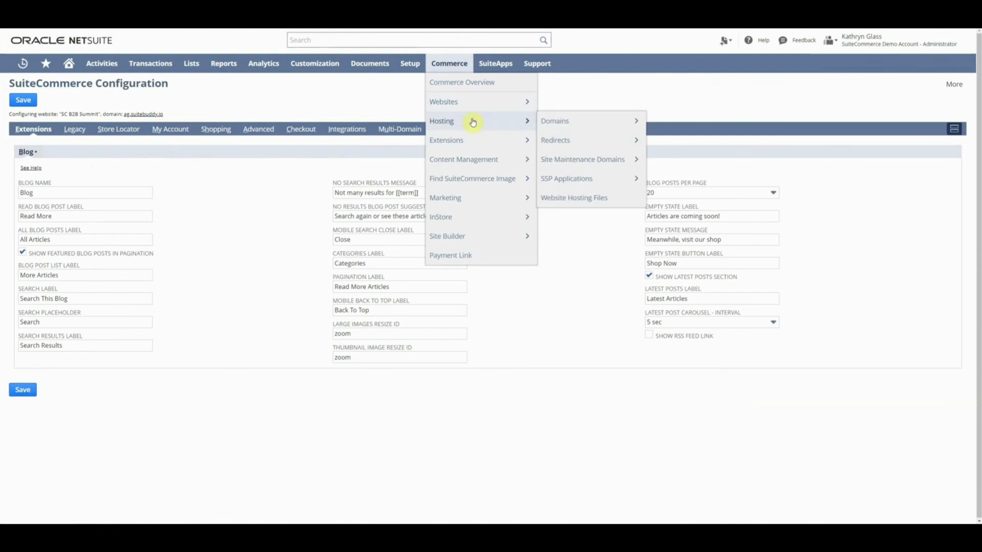